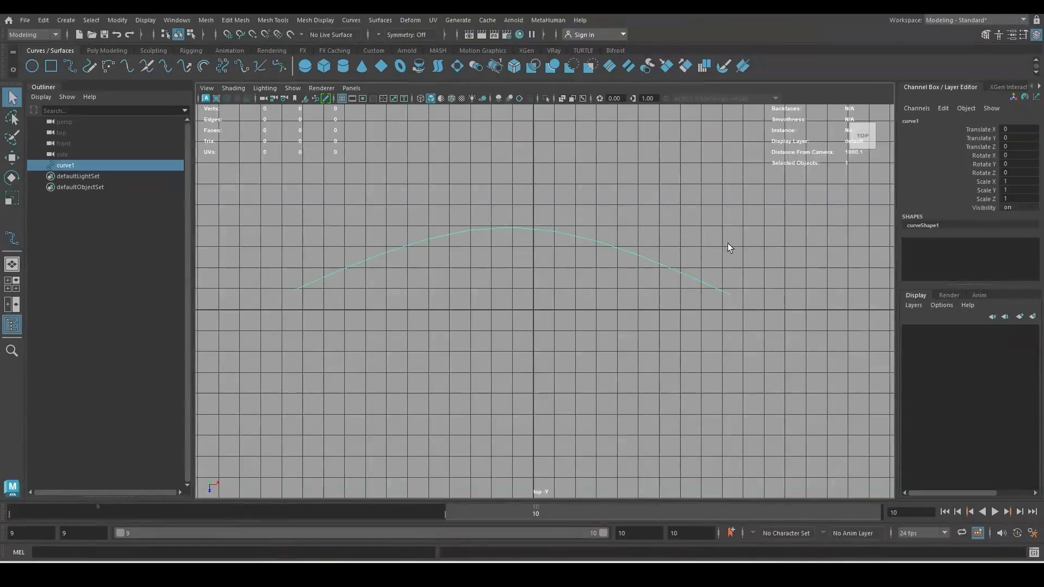
- Move the curve's control vertices in the perspective view to bend it into an S shape, and return to object mode
{"action": "key", "text": "space"}
{"action": "key", "text": "space"}
{"action": "key", "text": "f"}
{"action": "scroll", "coordinate": [473, 257], "scroll_direction": "down", "scroll_amount": 3}
{"action": "left_click_drag", "start_coordinate": [471, 257], "coordinate": [534, 329], "text": "alt"}
{"action": "scroll", "coordinate": [473, 254], "scroll_direction": "up", "scroll_amount": 3}
{"action": "right_click_drag", "start_coordinate": [560, 223], "coordinate": [530, 220]}
{"action": "left_click_drag", "start_coordinate": [538, 219], "coordinate": [576, 241]}
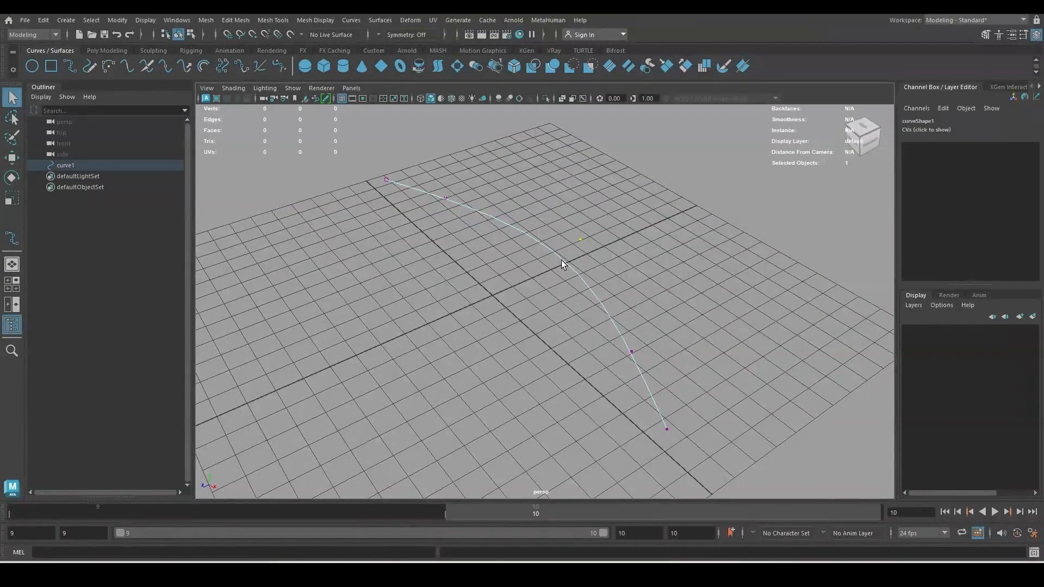
{"action": "key", "text": "w"}
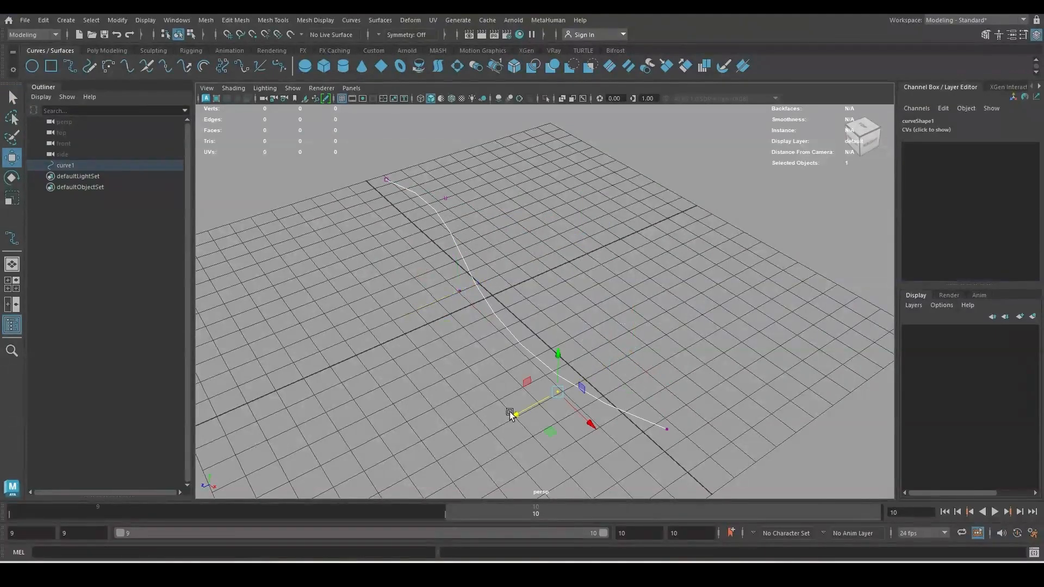
{"action": "right_click_drag", "start_coordinate": [470, 271], "coordinate": [506, 251]}
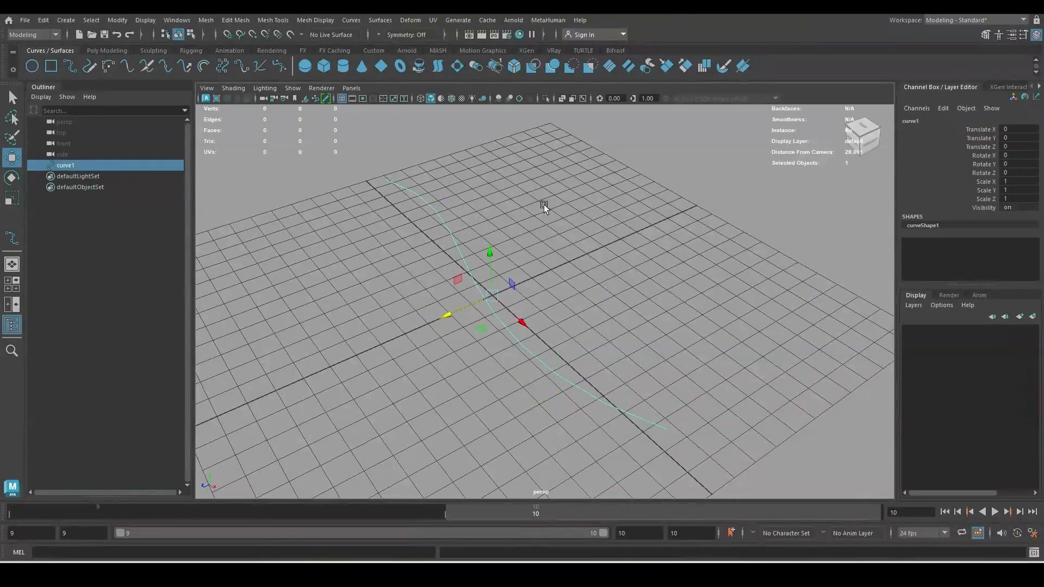
- Rebuild the S-shaped curve and check its control vertices
{"action": "left_click", "coordinate": [409, 20]}
{"action": "left_click", "coordinate": [444, 273]}
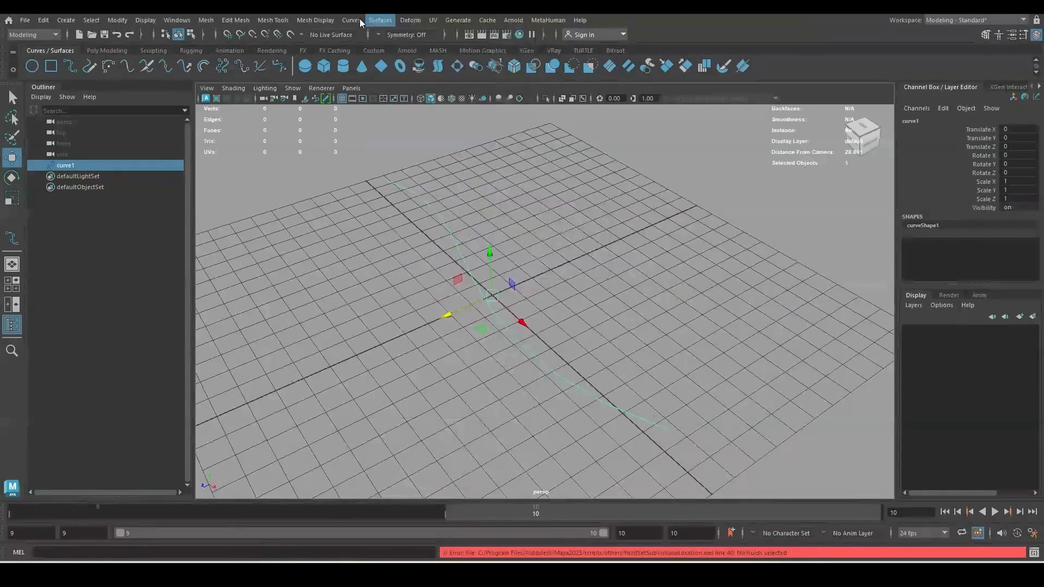
{"action": "left_click", "coordinate": [358, 20]}
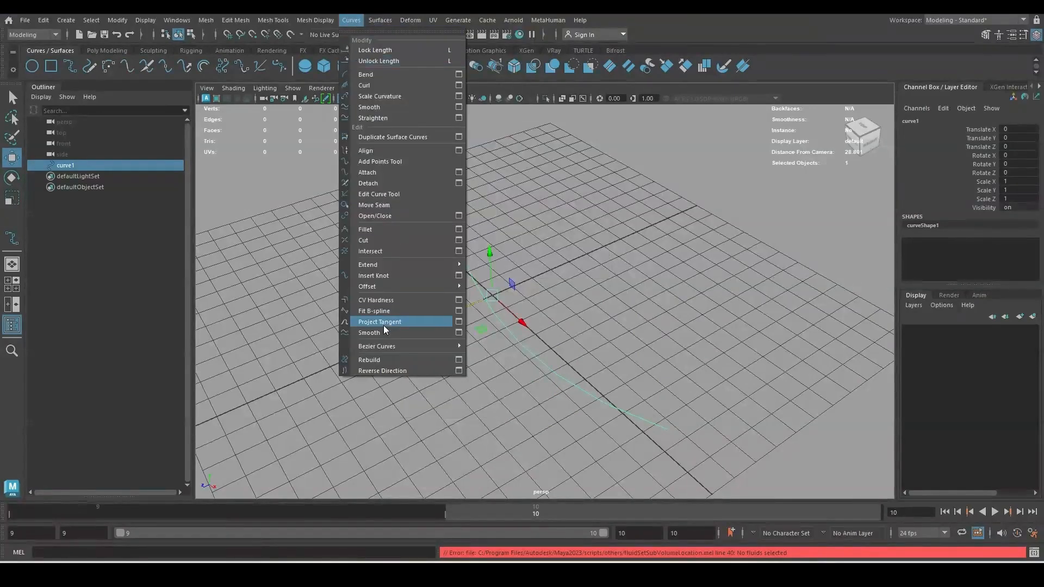
{"action": "left_click", "coordinate": [407, 358]}
{"action": "right_click_drag", "start_coordinate": [556, 298], "coordinate": [487, 295]}
{"action": "left_click_drag", "start_coordinate": [487, 294], "coordinate": [507, 315], "text": "alt"}
{"action": "right_click_drag", "start_coordinate": [468, 268], "coordinate": [525, 264]}
{"action": "left_click", "coordinate": [523, 305]}
{"action": "left_click_drag", "start_coordinate": [524, 305], "coordinate": [486, 292], "text": "alt"}
- Create a sweep mesh from the curve
{"action": "left_click", "coordinate": [66, 19]}
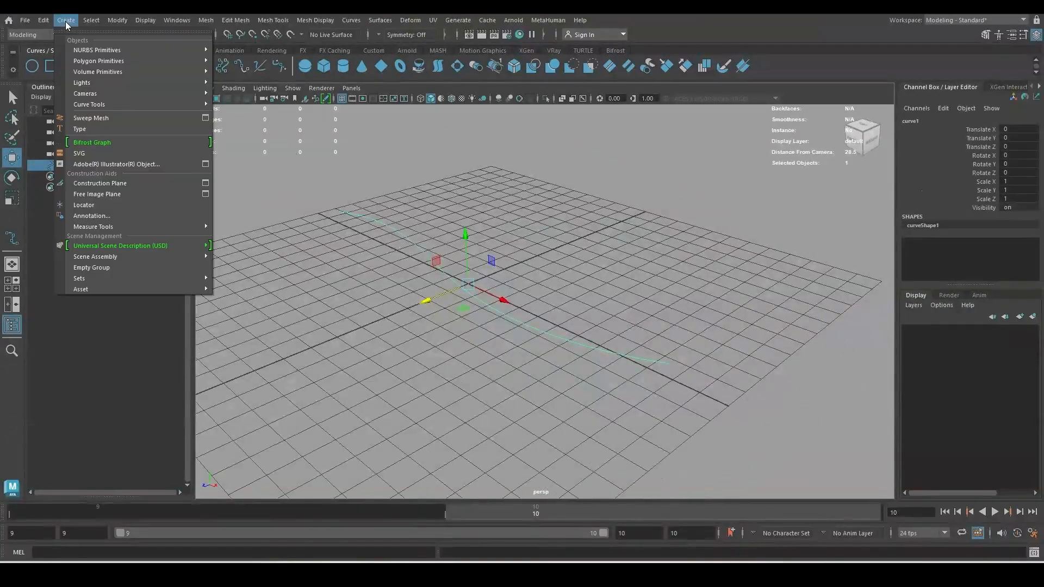
{"action": "left_click", "coordinate": [125, 118]}
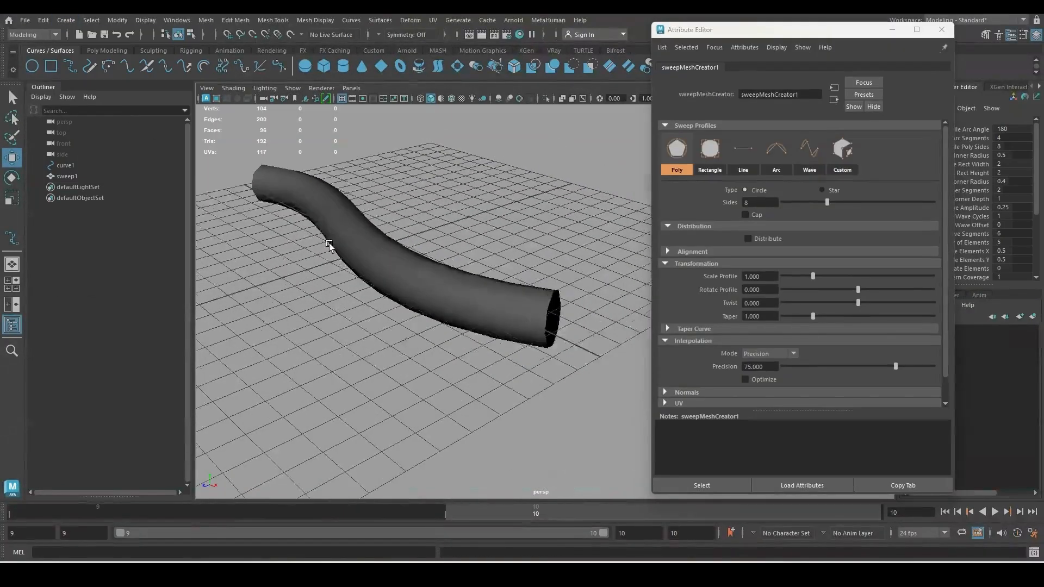
{"action": "left_click_drag", "start_coordinate": [328, 243], "coordinate": [351, 212], "text": "alt"}
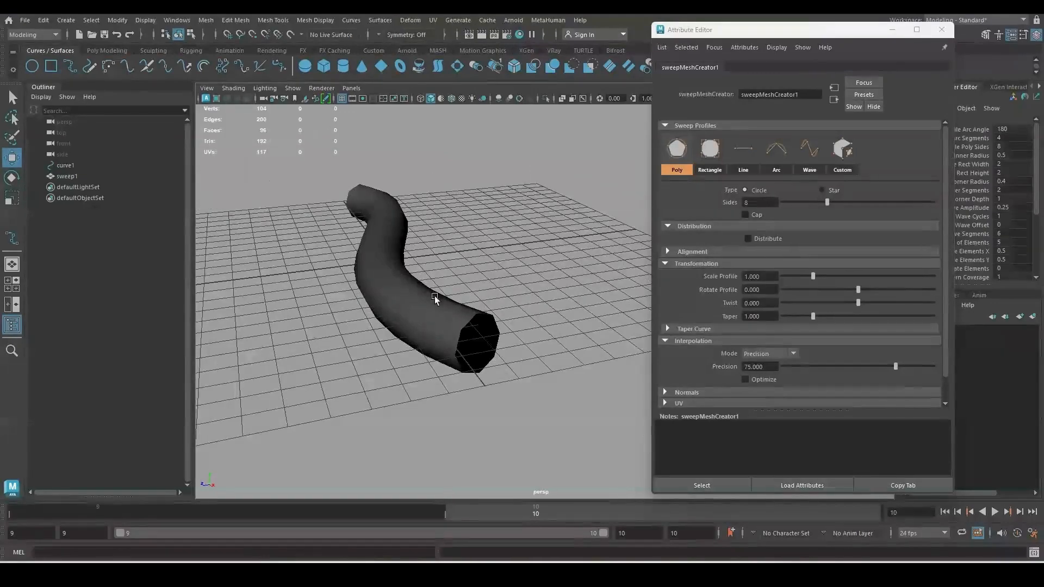
{"action": "left_click_drag", "start_coordinate": [435, 298], "coordinate": [379, 288], "text": "alt"}
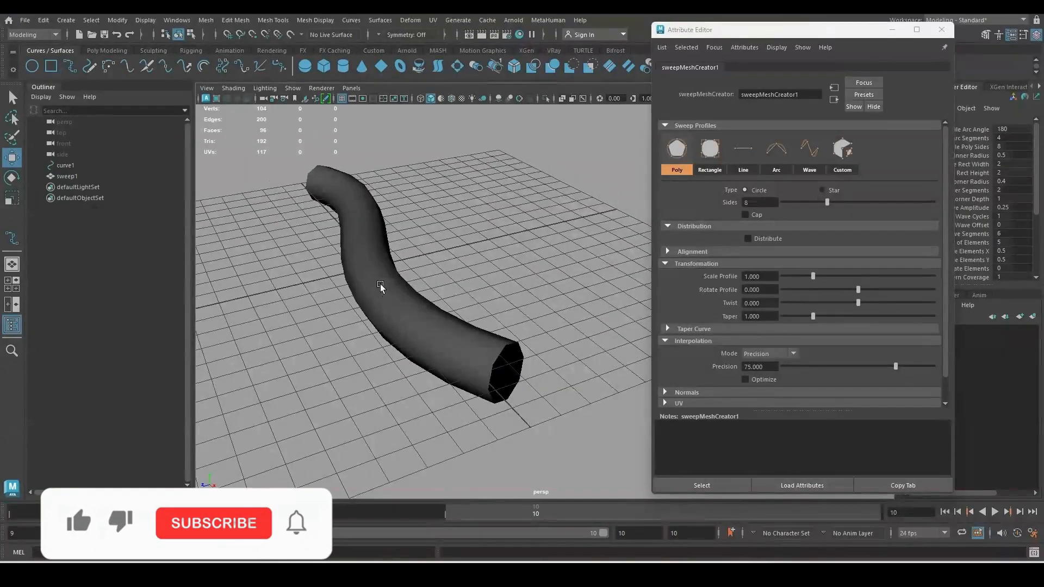
- Switch the sweep profile to Rectangle and show the wireframe on the shaded mesh
{"action": "left_click", "coordinate": [710, 149]}
{"action": "left_click_drag", "start_coordinate": [468, 297], "coordinate": [554, 397], "text": "alt"}
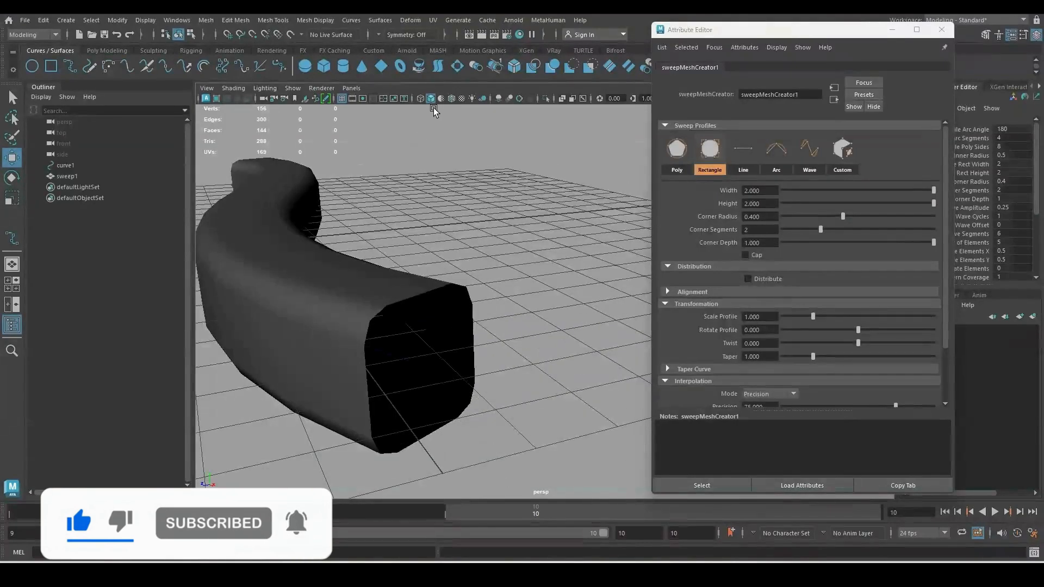
{"action": "left_click", "coordinate": [451, 99]}
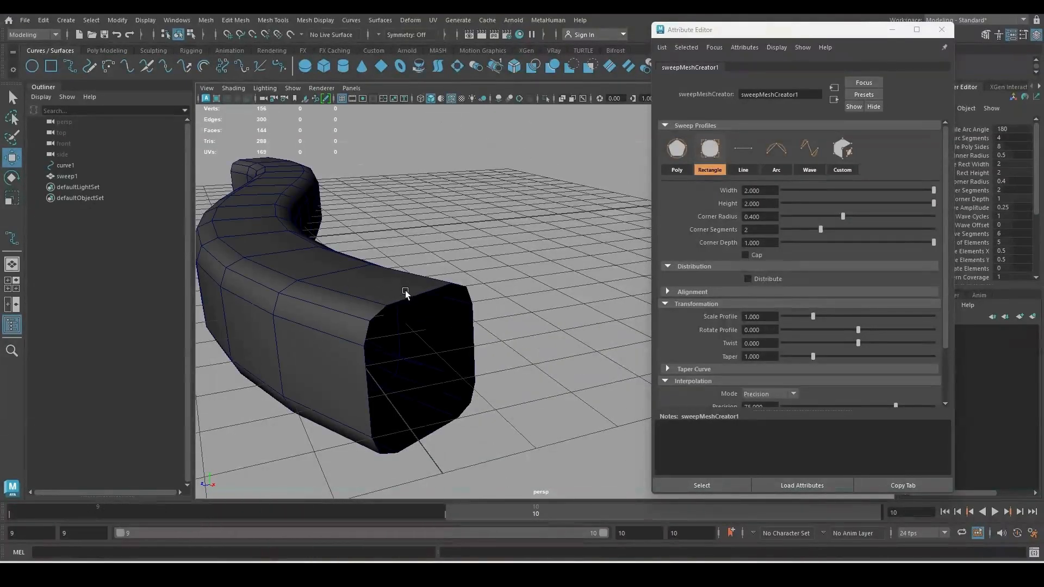
- Try the Line, Arc and Wave profiles on the sweep mesh
{"action": "left_click", "coordinate": [743, 149]}
{"action": "left_click_drag", "start_coordinate": [471, 308], "coordinate": [407, 234], "text": "alt"}
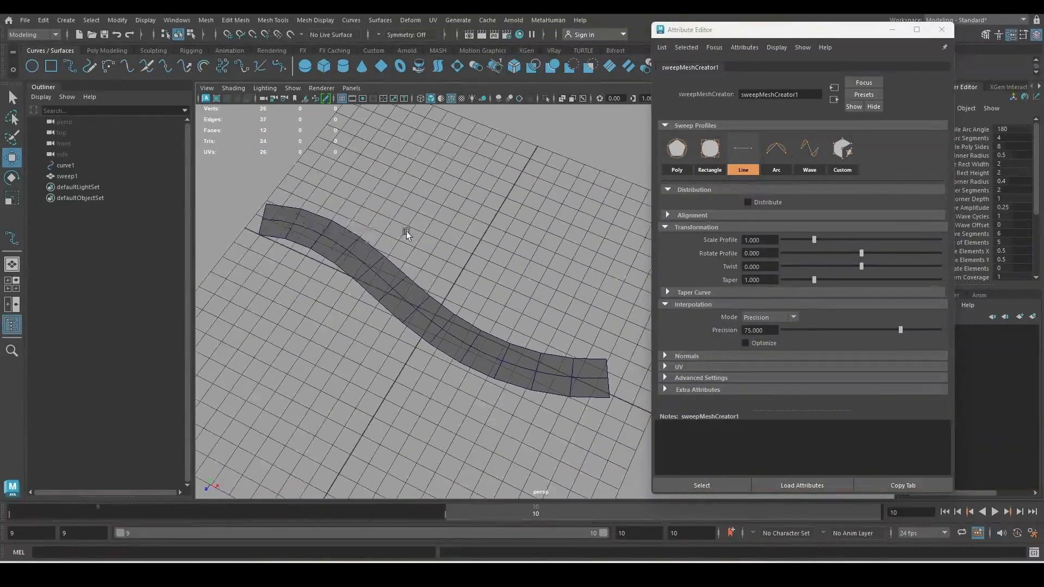
{"action": "left_click", "coordinate": [776, 155]}
{"action": "left_click_drag", "start_coordinate": [413, 282], "coordinate": [585, 194], "text": "alt"}
{"action": "left_click", "coordinate": [810, 151]}
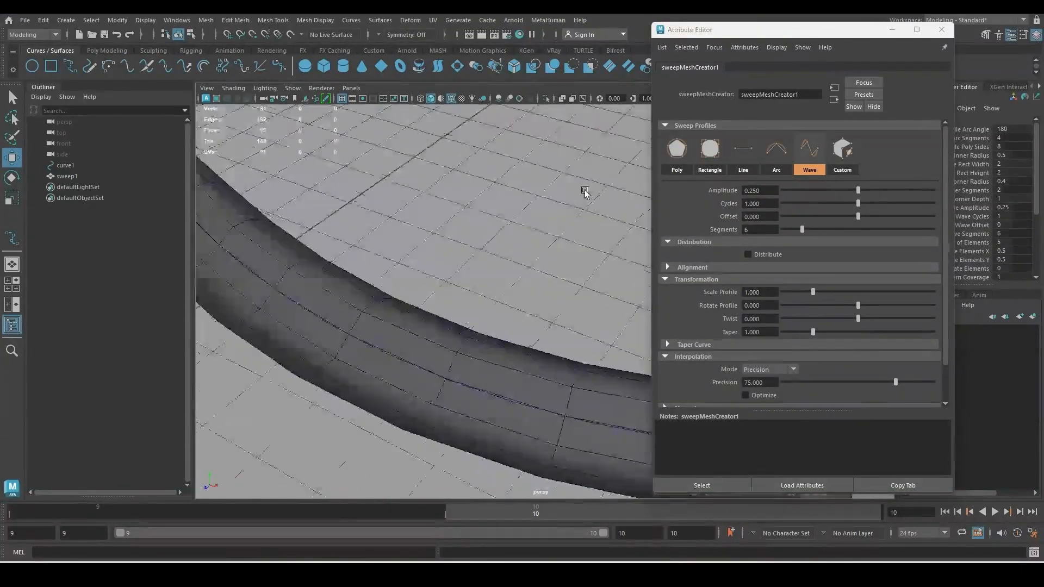
- Return the sweep mesh to the Poly profile and set its number of sides to 10
{"action": "left_click", "coordinate": [677, 149]}
{"action": "right_click_drag", "start_coordinate": [556, 293], "coordinate": [489, 252], "text": "alt"}
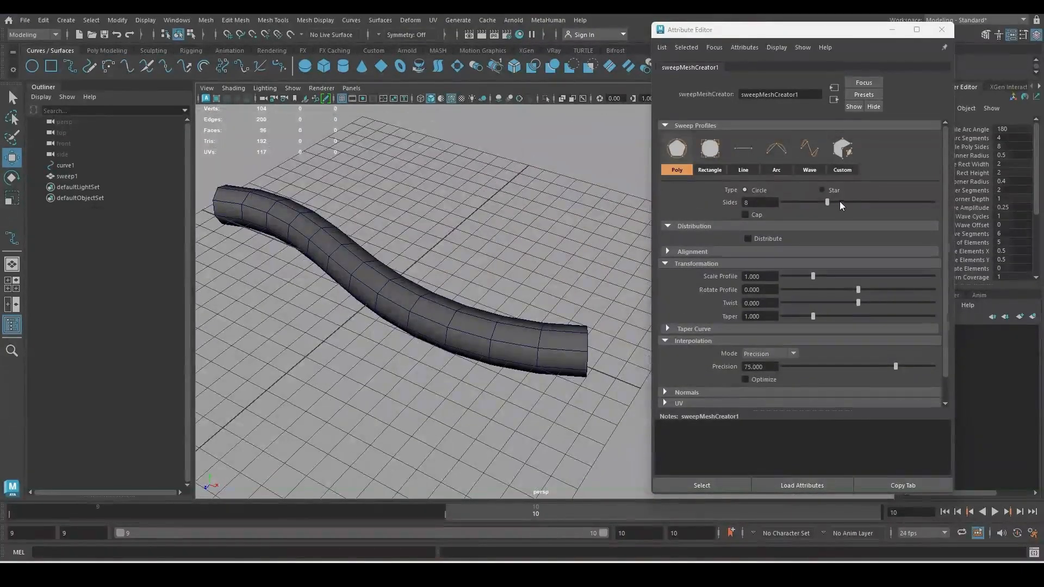
{"action": "left_click_drag", "start_coordinate": [605, 284], "coordinate": [517, 263], "text": "alt"}
{"action": "right_click_drag", "start_coordinate": [517, 263], "coordinate": [773, 250], "text": "alt"}
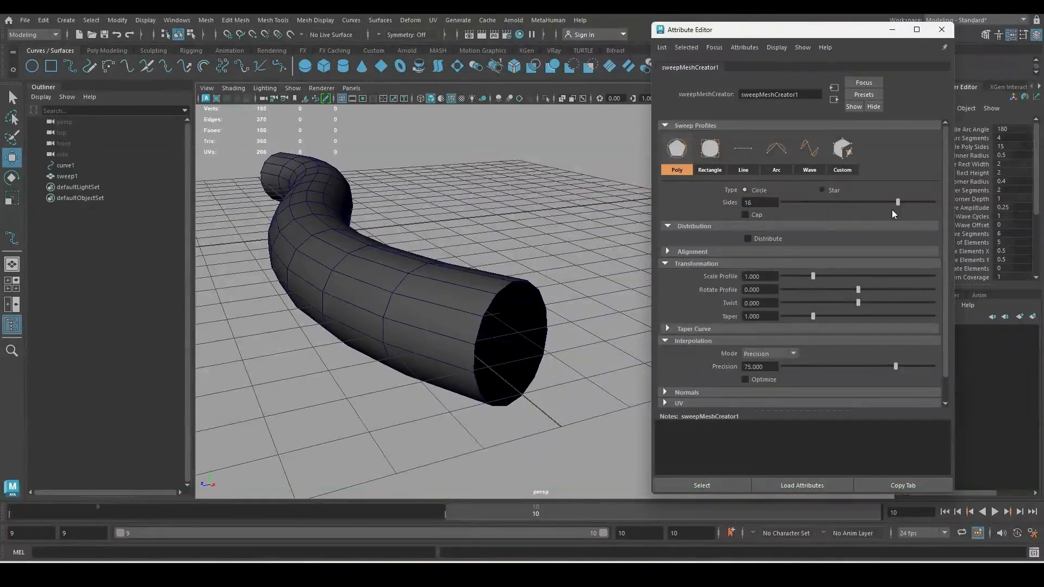
{"action": "left_click_drag", "start_coordinate": [934, 202], "coordinate": [840, 211]}
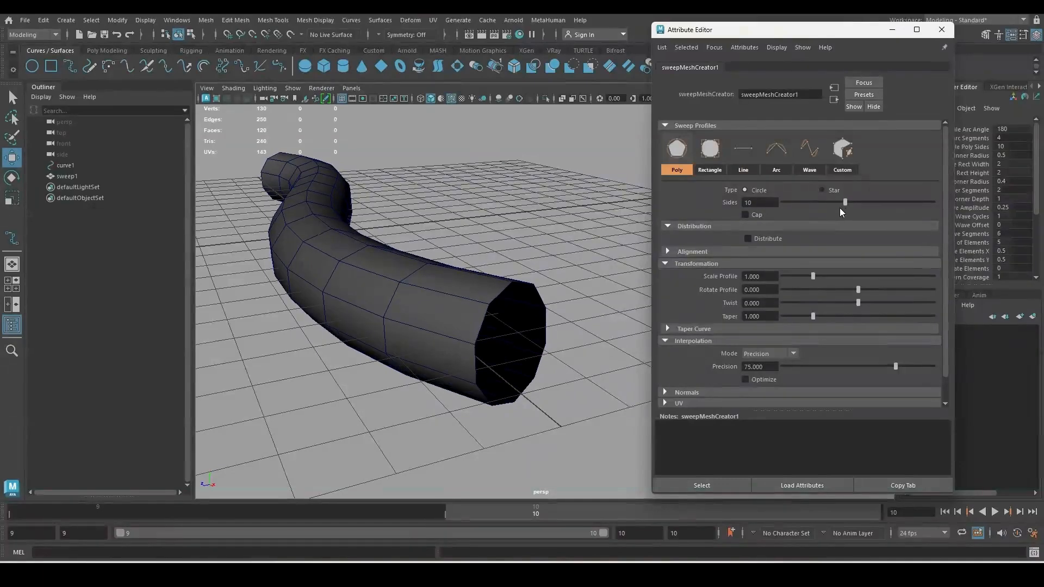
- Change the Poly profile type to Star and hide the viewport grid
{"action": "left_click", "coordinate": [824, 188]}
{"action": "left_click_drag", "start_coordinate": [517, 302], "coordinate": [478, 291], "text": "alt"}
{"action": "right_click_drag", "start_coordinate": [478, 292], "coordinate": [531, 303], "text": "alt"}
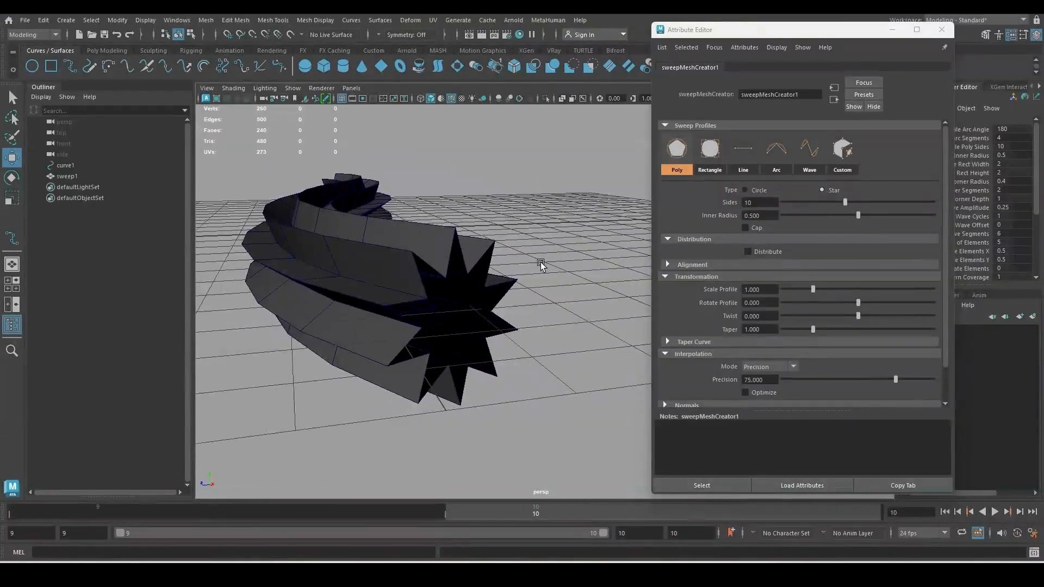
{"action": "left_click", "coordinate": [342, 98]}
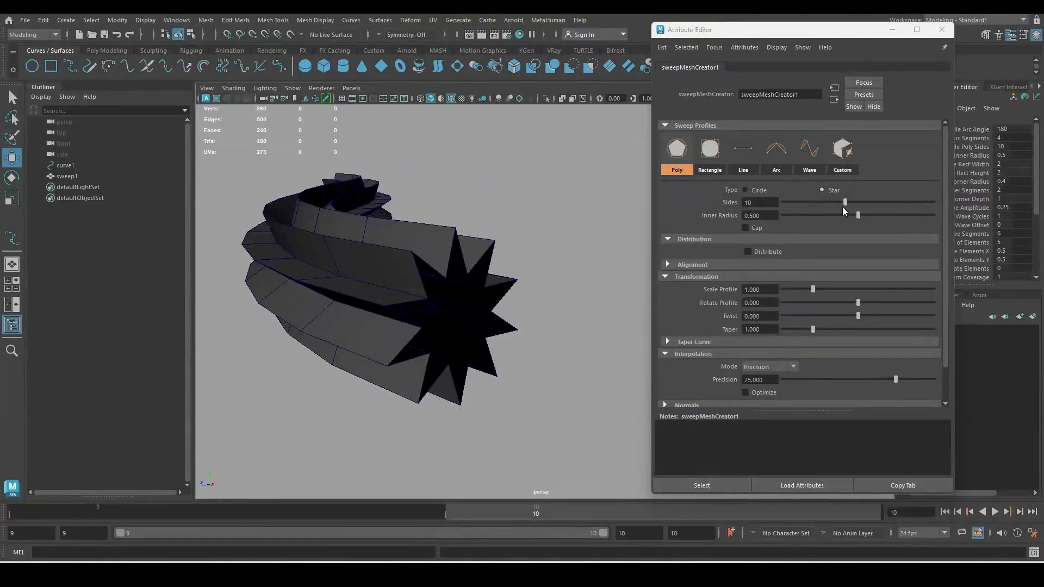
- Set the star profile's inner radius to 0.476 and try capping the ends
{"action": "left_click_drag", "start_coordinate": [843, 207], "coordinate": [855, 240]}
{"action": "left_click", "coordinate": [745, 228]}
{"action": "left_click", "coordinate": [745, 228]}
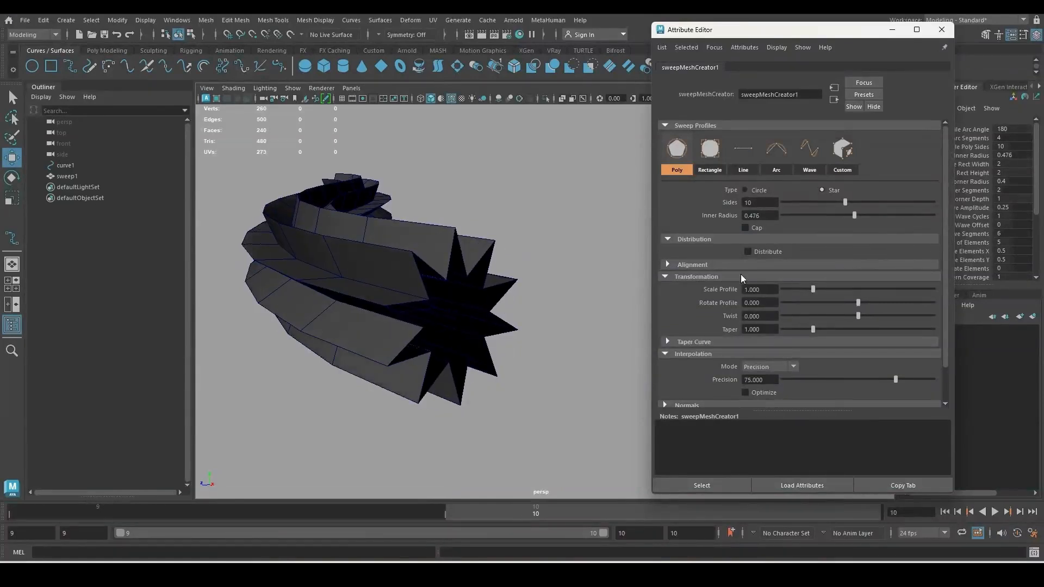
- Set the profile type back to Circle and reduce the Scale Profile to 0.455
{"action": "left_click_drag", "start_coordinate": [348, 266], "coordinate": [387, 278], "text": "alt"}
{"action": "left_click", "coordinate": [754, 196]}
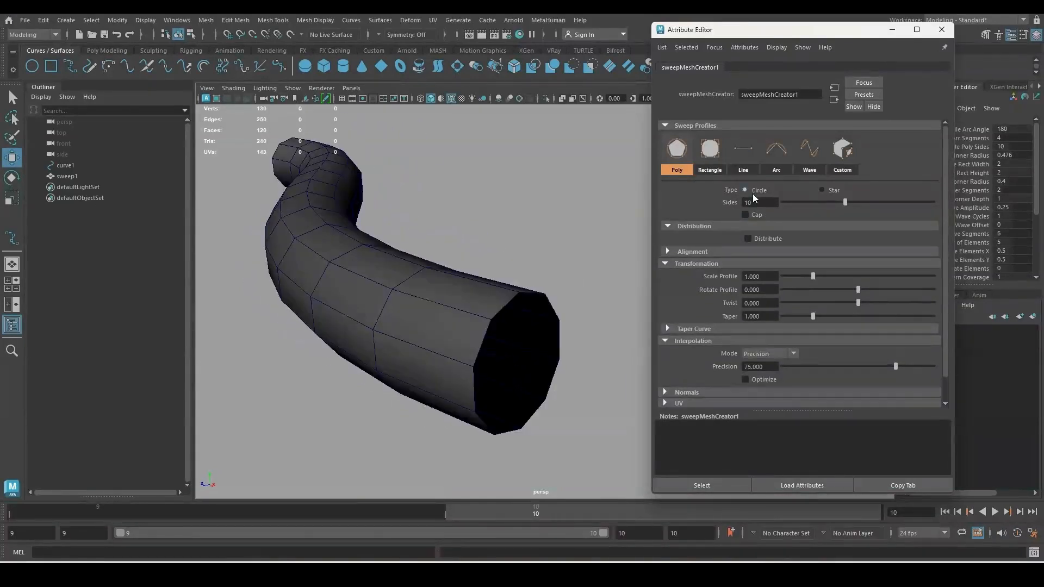
{"action": "left_click_drag", "start_coordinate": [428, 320], "coordinate": [393, 323], "text": "alt"}
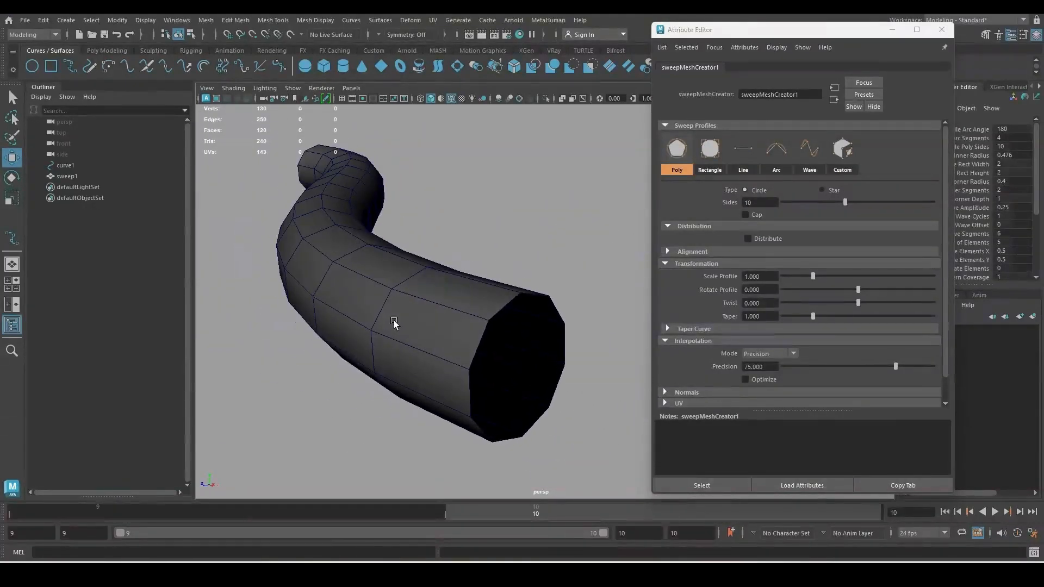
{"action": "left_click_drag", "start_coordinate": [834, 279], "coordinate": [797, 289]}
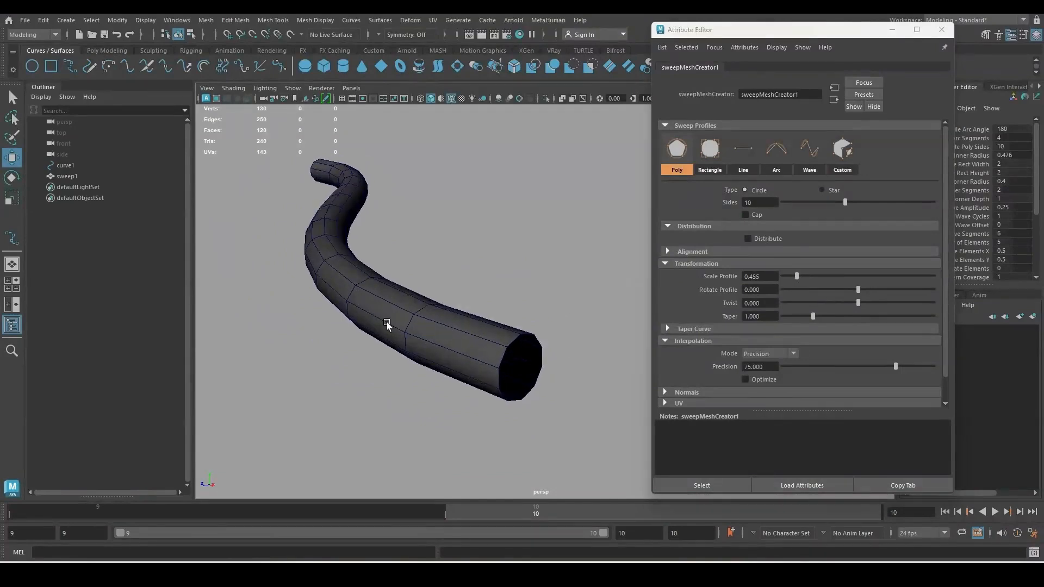
- Rename the sweep mesh as outer and hide it
{"action": "double_click", "coordinate": [68, 176]}
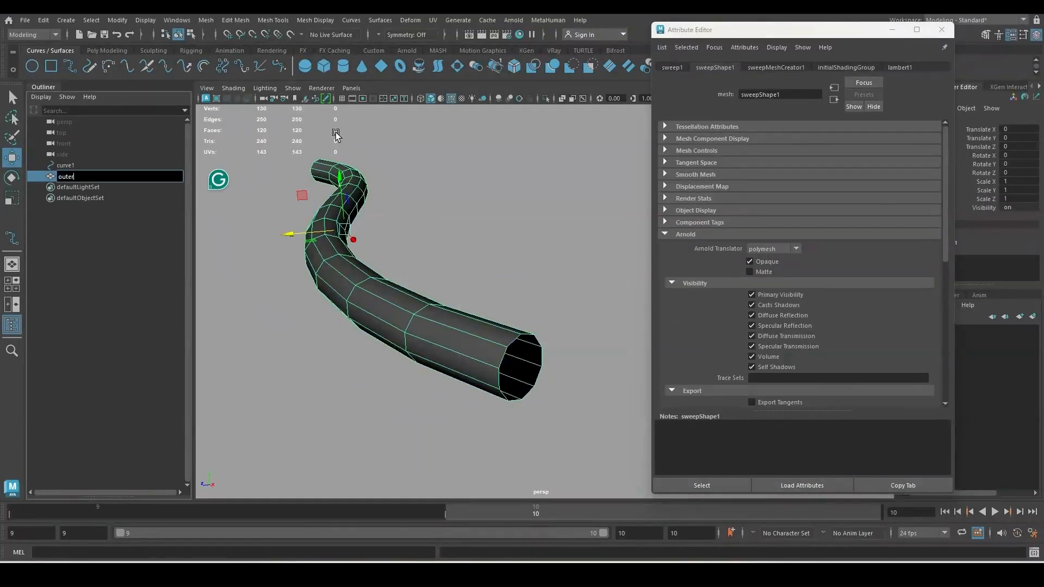
{"action": "type", "text": "outer"}
{"action": "key", "text": "Return"}
{"action": "key", "text": "ctrl+h"}
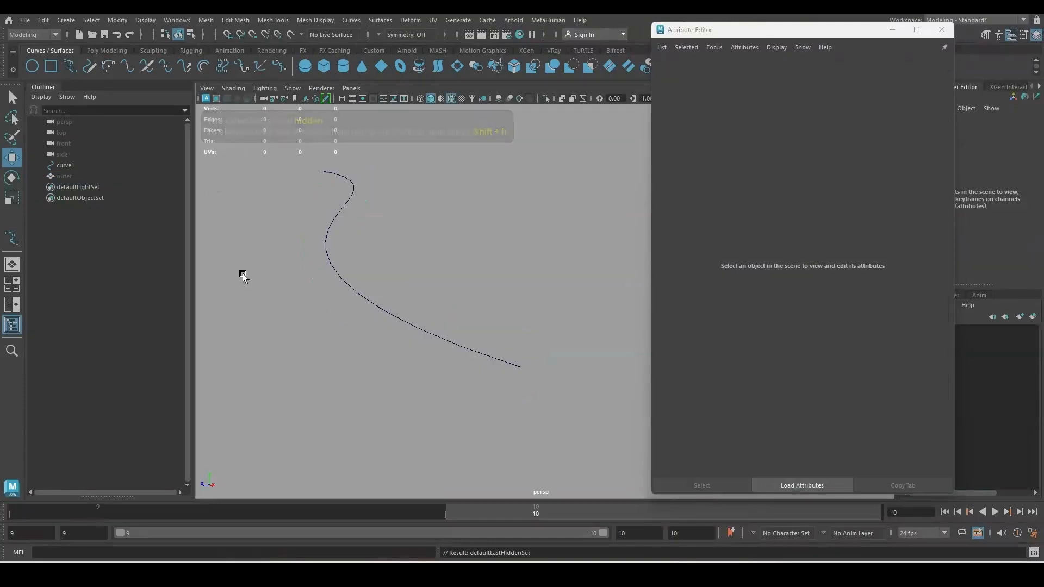
- Create a second sweep mesh from curve1 and reduce its profile scale
{"action": "left_click", "coordinate": [68, 168]}
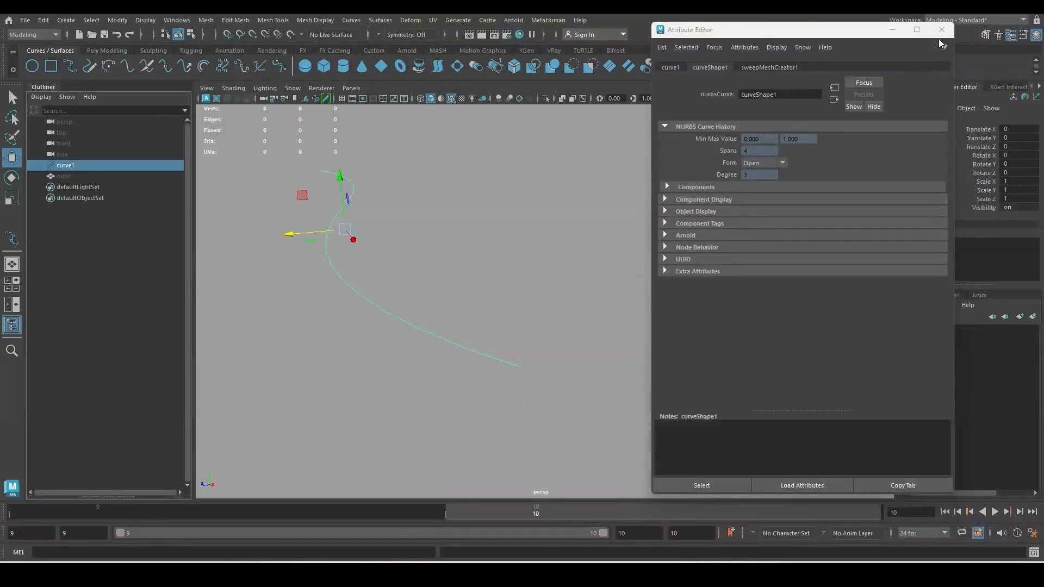
{"action": "left_click", "coordinate": [64, 21]}
{"action": "left_click", "coordinate": [107, 120]}
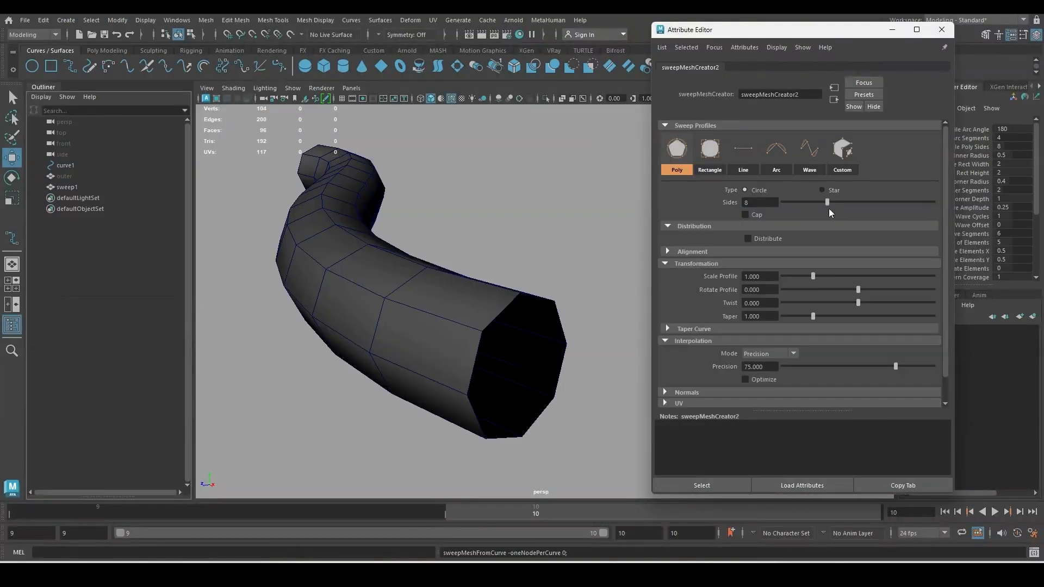
{"action": "left_click_drag", "start_coordinate": [812, 277], "coordinate": [794, 277]}
- Unhide the outer tube and set the inner sweep mesh's Scale Profile to 0.091
{"action": "left_click", "coordinate": [64, 176]}
{"action": "key", "text": "shift+h"}
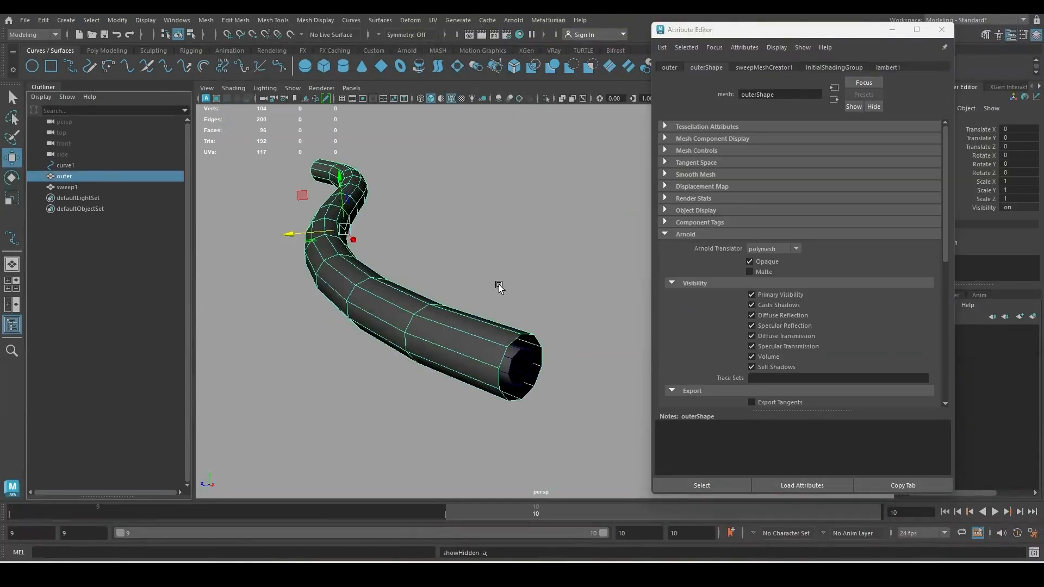
{"action": "mouse_move", "coordinate": [462, 274]}
{"action": "left_mouse_down", "text": "alt"}
{"action": "mouse_move", "coordinate": [432, 274]}
{"action": "mouse_move", "coordinate": [460, 272]}
{"action": "left_mouse_up", "text": "alt"}
{"action": "left_click", "coordinate": [71, 187]}
{"action": "left_click", "coordinate": [775, 67]}
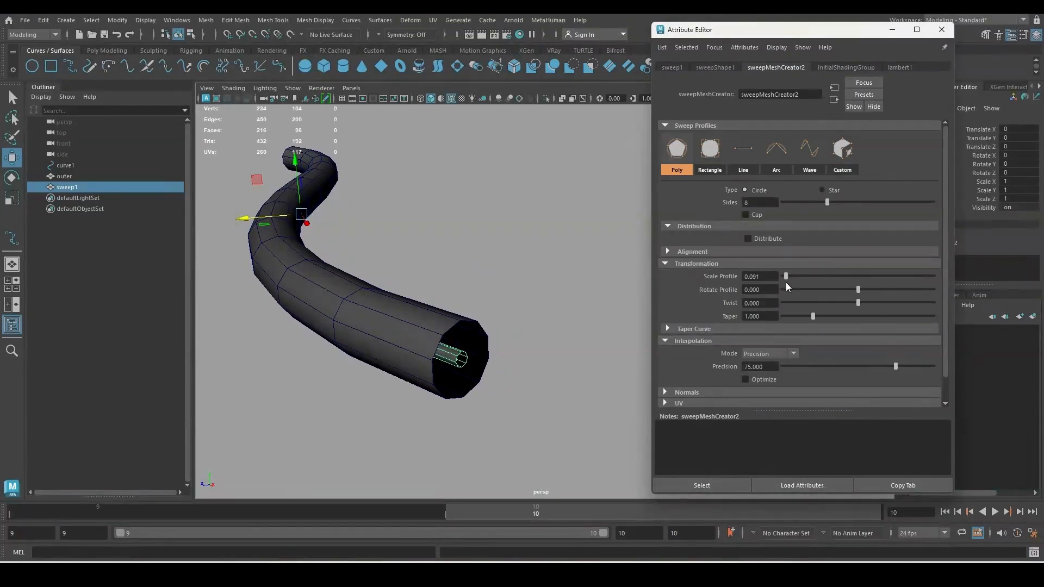
{"action": "left_click_drag", "start_coordinate": [491, 324], "coordinate": [439, 311], "text": "alt"}
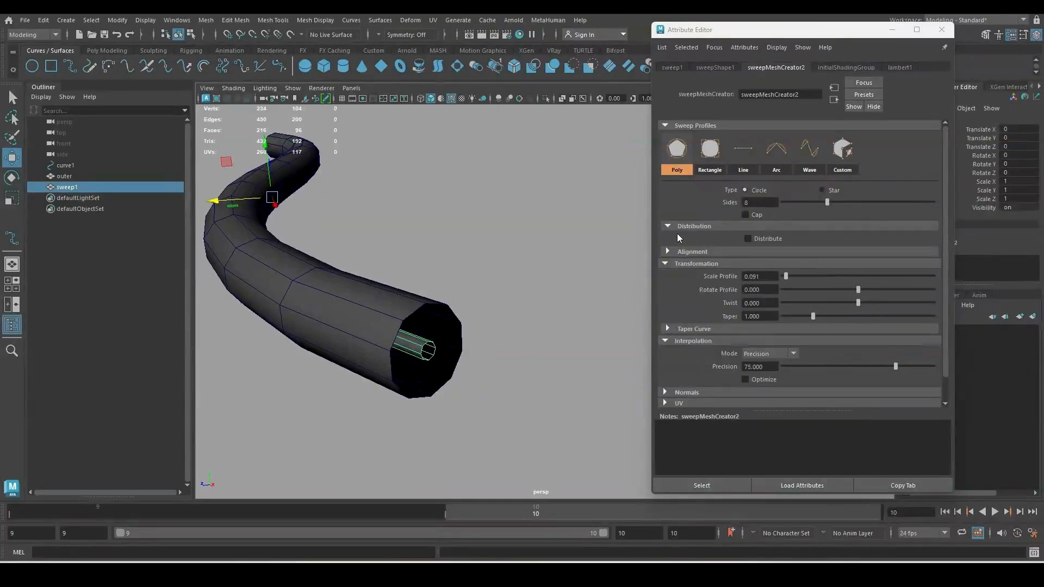
- Distribute the inner sweep radially with 6 instances, Scale Instances 0.483 and Scale Profile 0.218
{"action": "left_click", "coordinate": [747, 239]}
{"action": "key", "text": "f"}
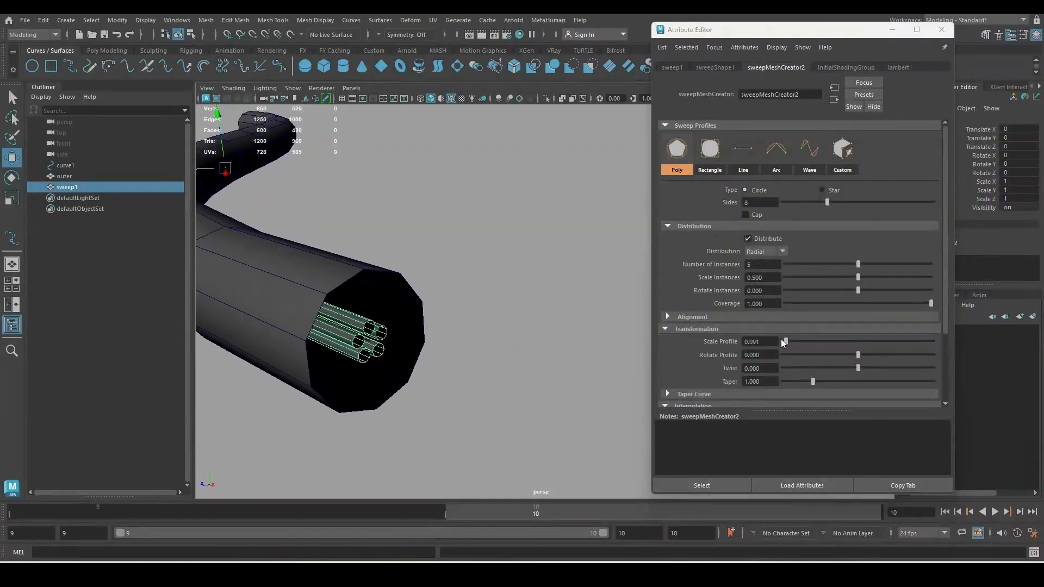
{"action": "left_click_drag", "start_coordinate": [782, 339], "coordinate": [790, 340]}
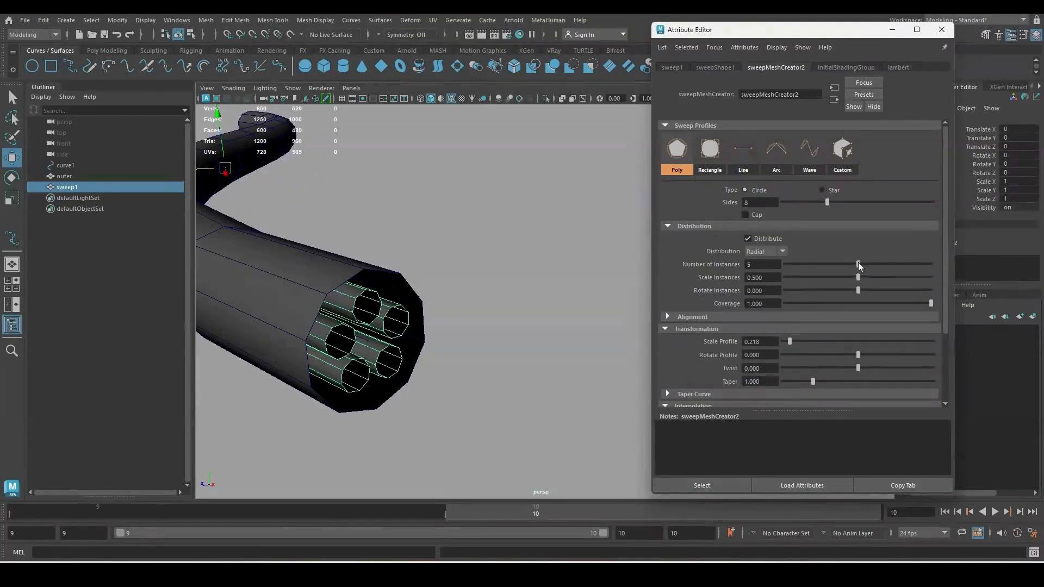
{"action": "mouse_move", "coordinate": [858, 262]}
{"action": "left_mouse_down"}
{"action": "mouse_move", "coordinate": [868, 266]}
{"action": "mouse_move", "coordinate": [855, 276]}
{"action": "left_mouse_up"}
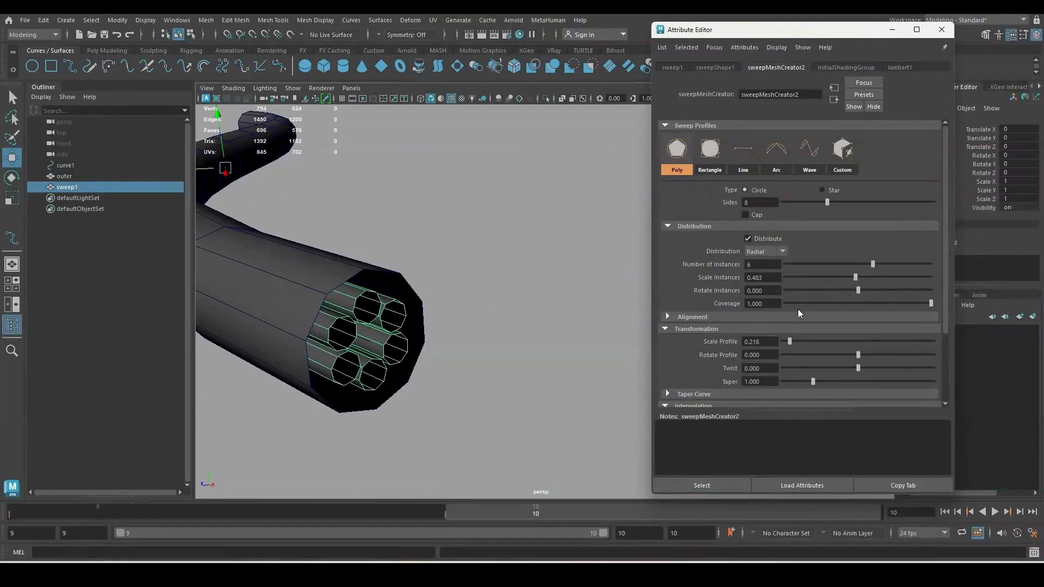
{"action": "mouse_move", "coordinate": [529, 326]}
{"action": "left_mouse_down", "text": "alt"}
{"action": "mouse_move", "coordinate": [515, 321]}
{"action": "mouse_move", "coordinate": [539, 313]}
{"action": "left_mouse_up", "text": "alt"}
- Hide the outer tube and select the inner sweep mesh
{"action": "left_click", "coordinate": [70, 176]}
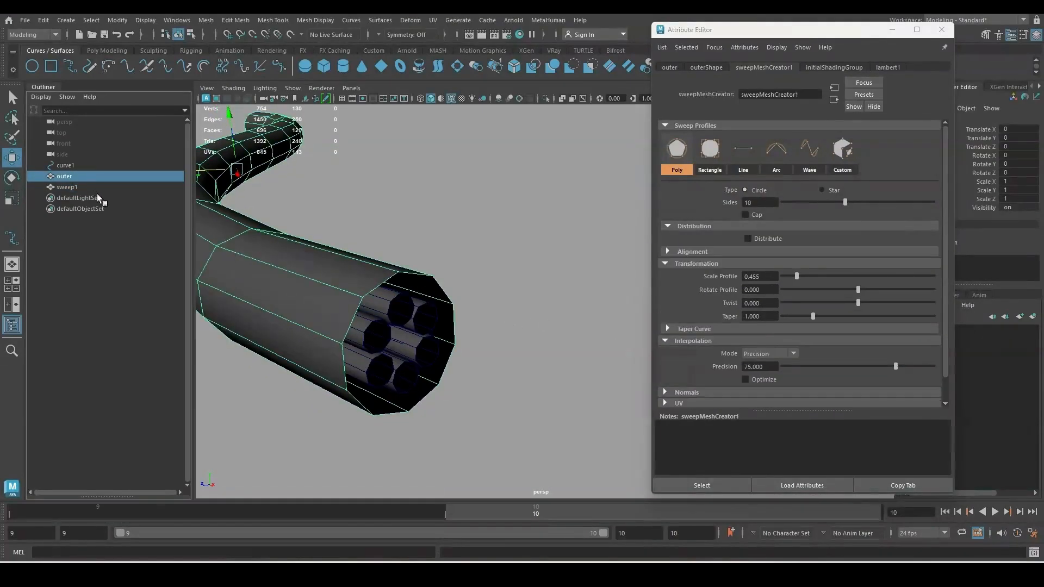
{"action": "key", "text": "ctrl+h"}
{"action": "left_click", "coordinate": [76, 188]}
- Twist the inner strands, trying a Twist of 5 and settling on 1.971
{"action": "scroll", "coordinate": [736, 264], "scroll_direction": "down", "scroll_amount": 2}
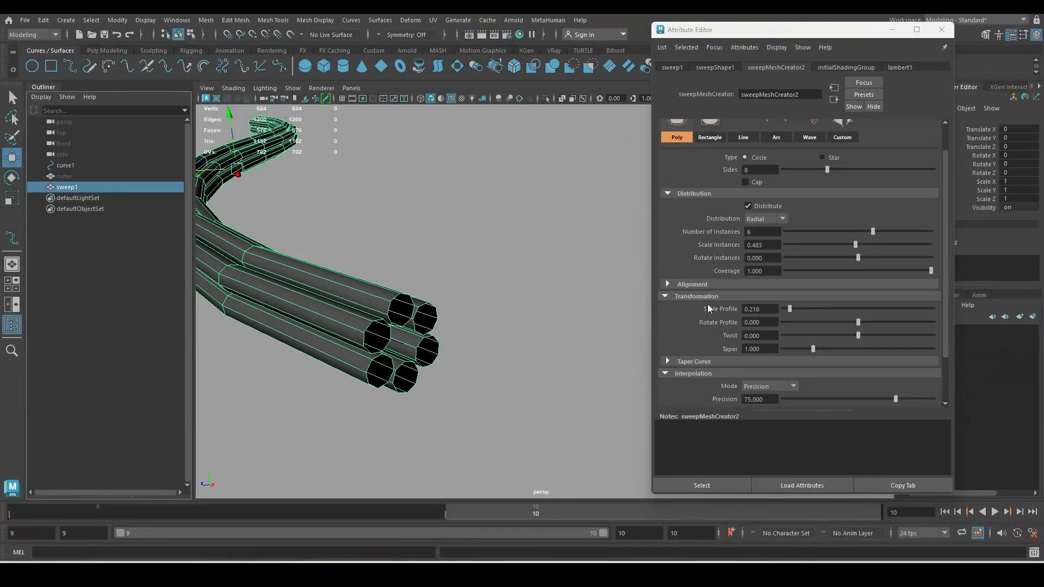
{"action": "left_click_drag", "start_coordinate": [858, 335], "coordinate": [935, 335]}
{"action": "left_click_drag", "start_coordinate": [293, 256], "coordinate": [397, 266], "text": "alt"}
{"action": "double_click", "coordinate": [770, 335]}
{"action": "type", "text": "5"}
{"action": "key", "text": "Return"}
{"action": "left_click_drag", "start_coordinate": [584, 351], "coordinate": [458, 361], "text": "alt"}
{"action": "left_click_drag", "start_coordinate": [866, 334], "coordinate": [832, 337]}
{"action": "left_click_drag", "start_coordinate": [350, 333], "coordinate": [413, 408], "text": "alt"}
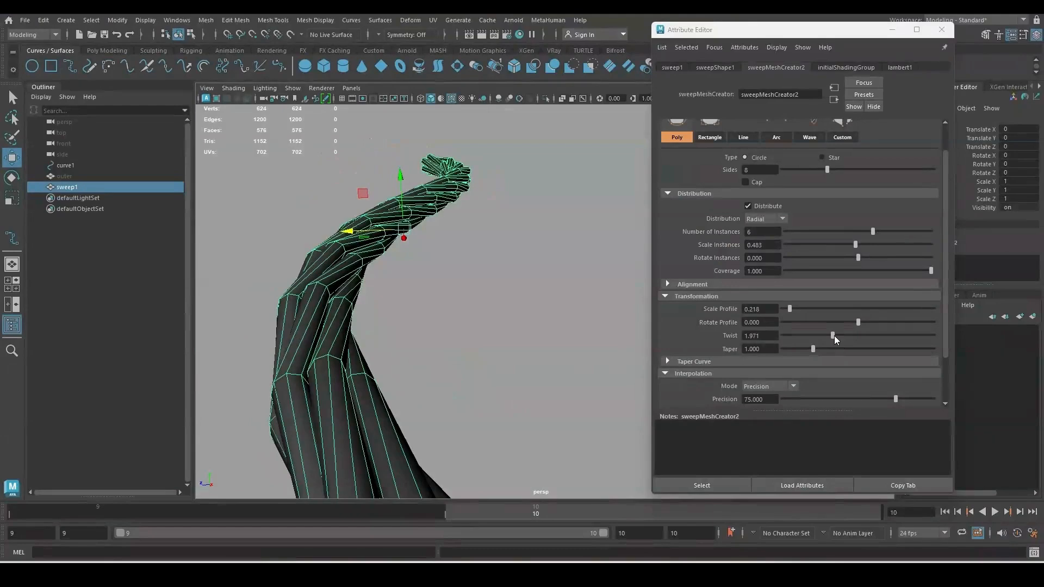
- Increase the inner strands' Twist to 2.495 and deselect the mesh
{"action": "left_click_drag", "start_coordinate": [834, 336], "coordinate": [840, 336]}
{"action": "left_click_drag", "start_coordinate": [380, 305], "coordinate": [433, 294], "text": "alt"}
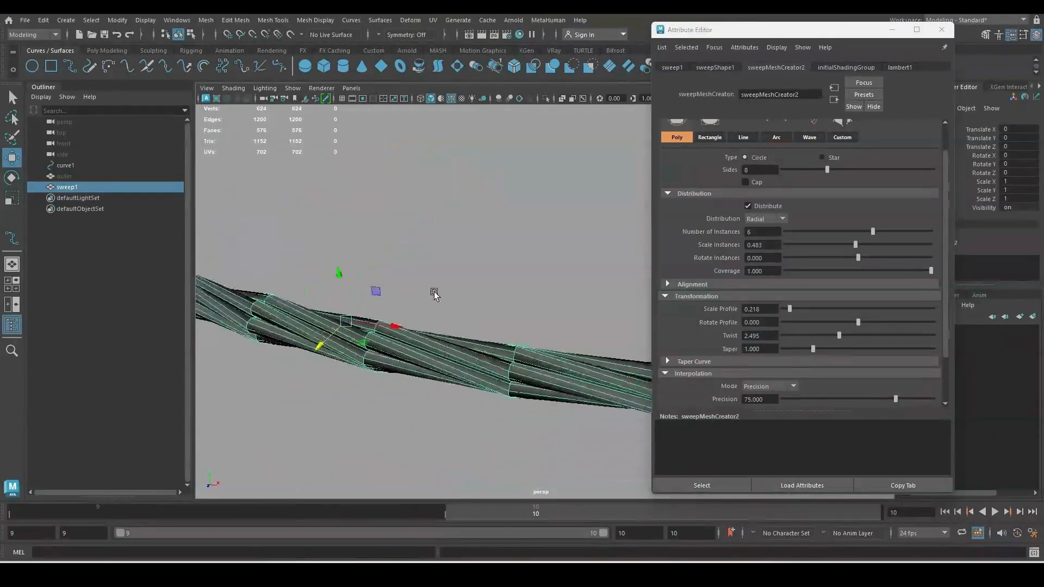
{"action": "left_click", "coordinate": [434, 294]}
{"action": "left_click_drag", "start_coordinate": [415, 343], "coordinate": [436, 328], "text": "alt"}
{"action": "right_click_drag", "start_coordinate": [435, 329], "coordinate": [588, 395], "text": "alt"}
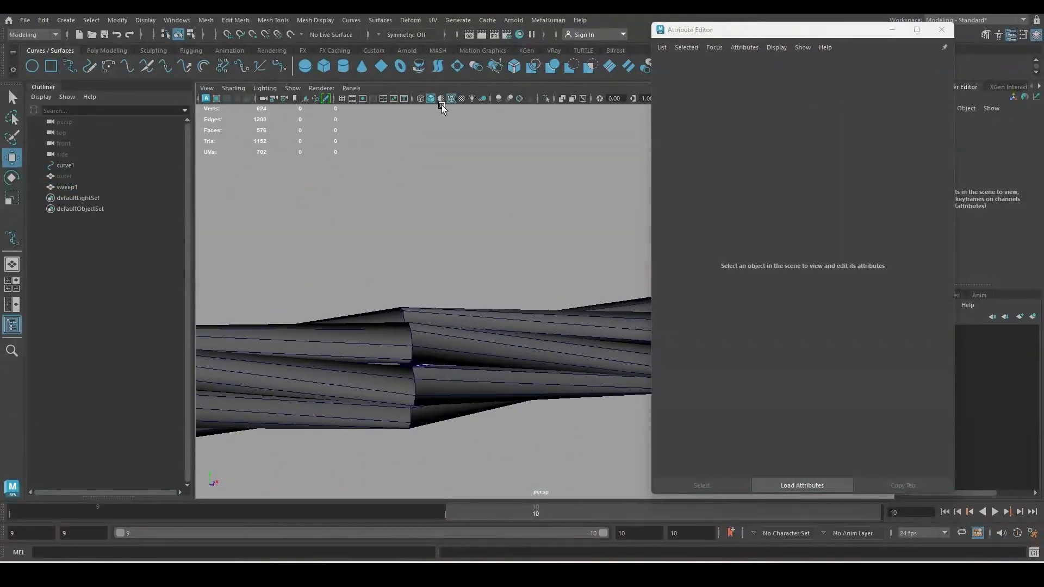
- Smooth the inner strands mesh
{"action": "left_click", "coordinate": [433, 361]}
{"action": "left_click_drag", "start_coordinate": [434, 361], "coordinate": [435, 314], "text": "alt"}
{"action": "right_click_drag", "start_coordinate": [429, 261], "coordinate": [422, 325], "text": "shift"}
{"action": "left_click", "coordinate": [400, 351]}
- Tighten the smoothed strands' Twist, trying 4.633 and settling on 3.845
{"action": "left_click_drag", "start_coordinate": [401, 350], "coordinate": [431, 399], "text": "alt"}
{"action": "right_click_drag", "start_coordinate": [431, 399], "coordinate": [197, 261], "text": "alt"}
{"action": "left_click_drag", "start_coordinate": [326, 327], "coordinate": [513, 251], "text": "alt"}
{"action": "left_click_drag", "start_coordinate": [875, 342], "coordinate": [925, 338]}
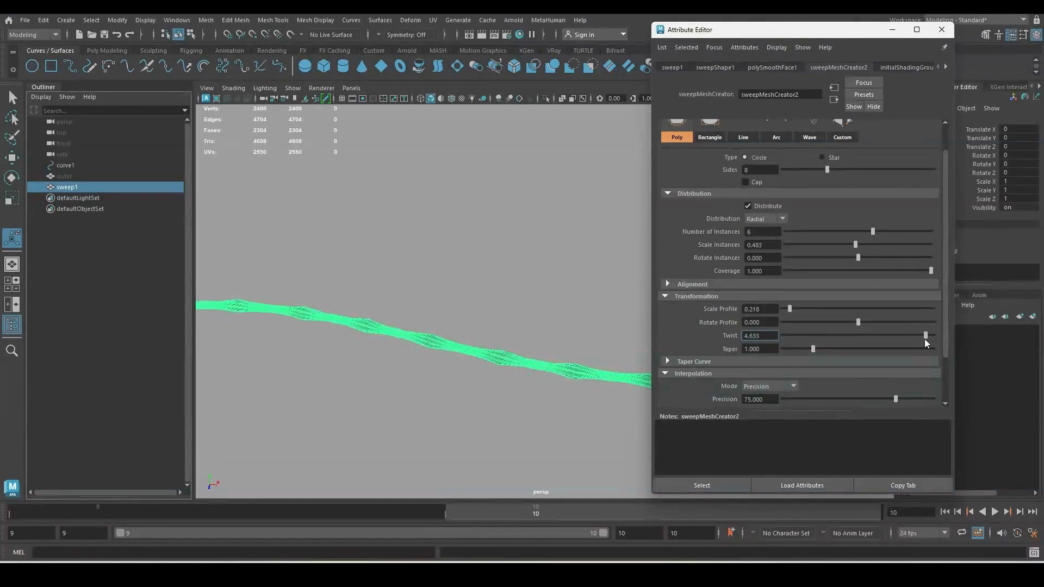
{"action": "right_click_drag", "start_coordinate": [497, 362], "coordinate": [488, 337], "text": "alt"}
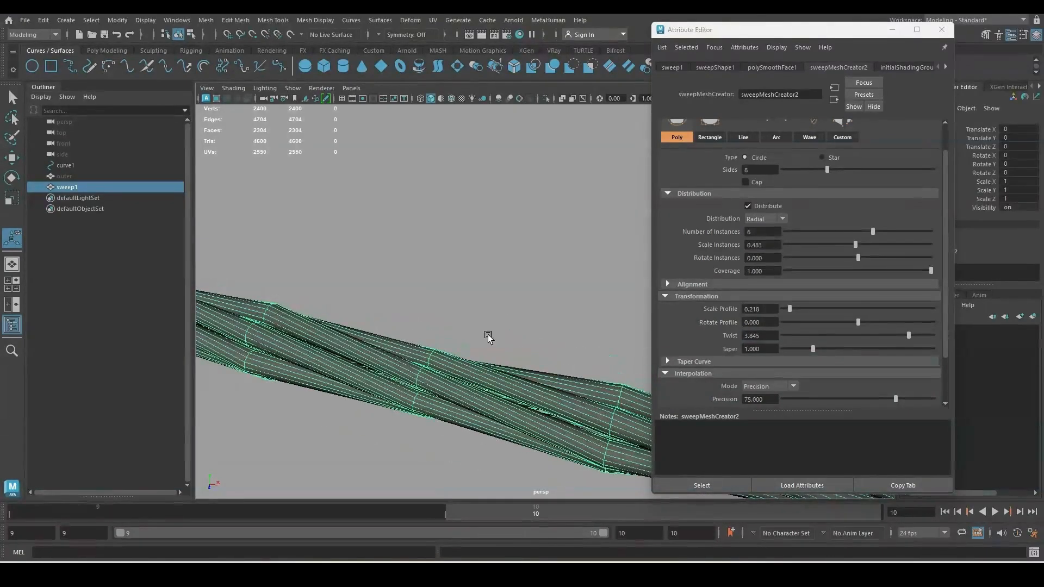
- Smooth the inner strands a second time and readjust their Twist
{"action": "key", "text": "ctrl+z"}
{"action": "right_click_drag", "start_coordinate": [468, 284], "coordinate": [448, 327], "text": "shift"}
{"action": "left_click_drag", "start_coordinate": [880, 336], "coordinate": [905, 337]}
{"action": "left_click", "coordinate": [550, 307]}
{"action": "scroll", "coordinate": [455, 344], "scroll_direction": "down", "scroll_amount": 5}
{"action": "left_click_drag", "start_coordinate": [426, 303], "coordinate": [596, 321], "text": "alt"}
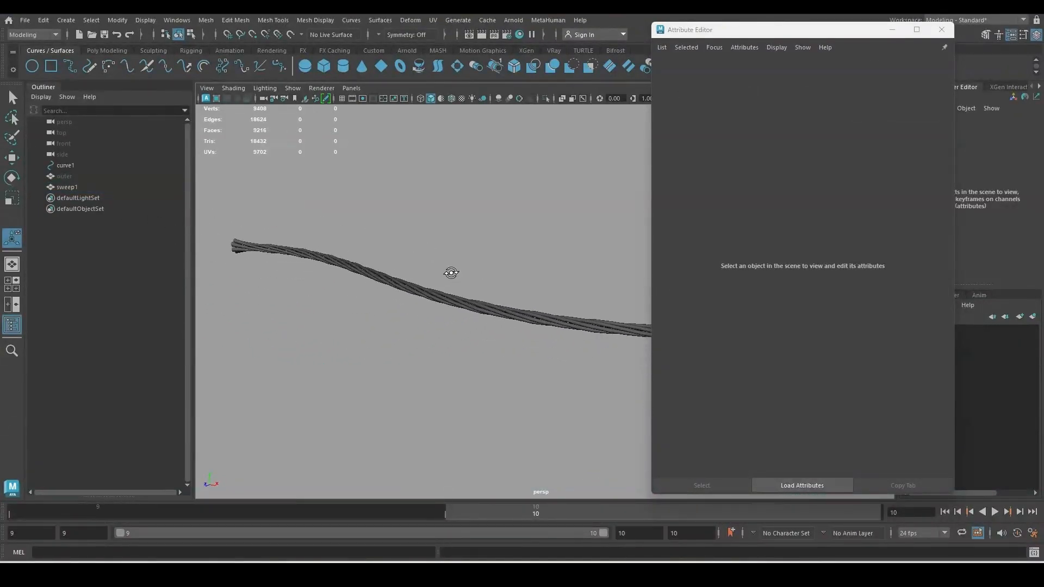
{"action": "middle_click_drag", "start_coordinate": [596, 322], "coordinate": [473, 288], "text": "alt"}
- Unhide the outer tube and switch it to face selection
{"action": "left_click", "coordinate": [65, 177]}
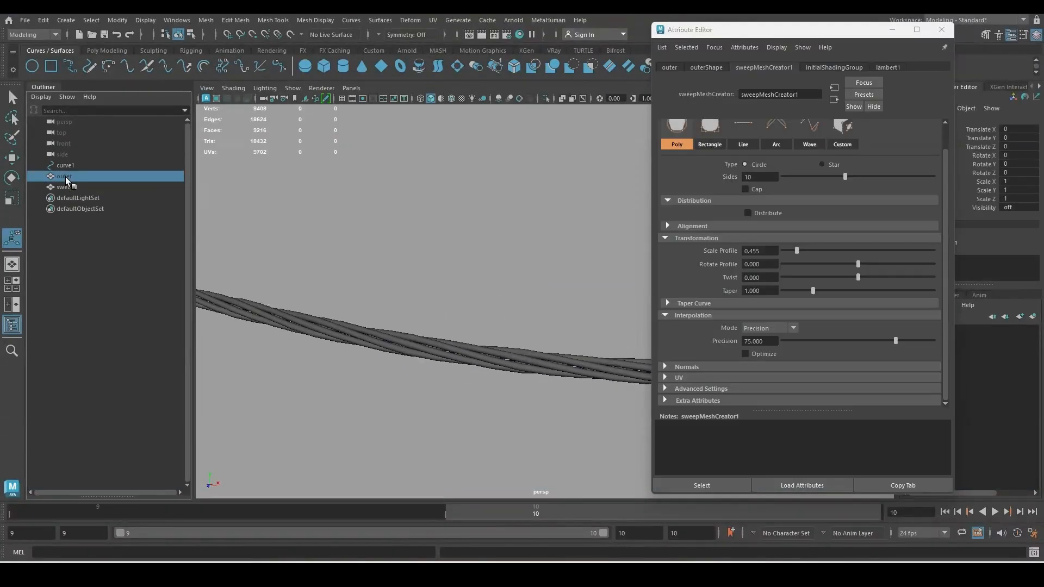
{"action": "key", "text": "f"}
{"action": "right_click_drag", "start_coordinate": [354, 330], "coordinate": [371, 361]}
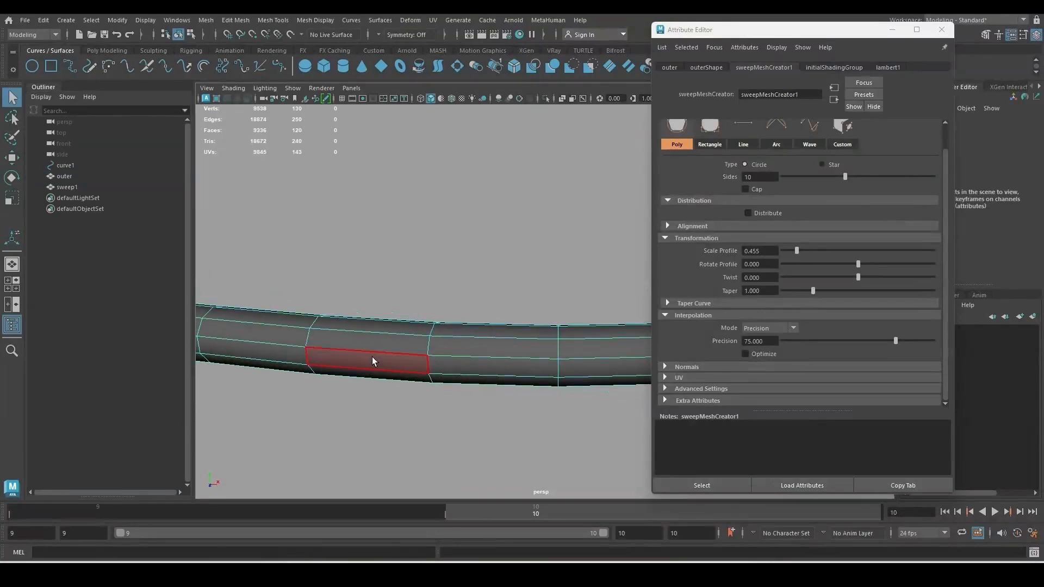
- Try deleting a ring of faces midway along the outer tube, and undo the deletion
{"action": "left_click", "coordinate": [372, 361]}
{"action": "key", "text": "Delete"}
{"action": "right_click_drag", "start_coordinate": [487, 361], "coordinate": [256, 246]}
{"action": "key", "text": "ctrl+z"}
{"action": "key", "text": "ctrl+z"}
- Reduce the outer tube's Scale Profile to 0.364 so it fits more closely around the inner strands
{"action": "left_click_drag", "start_coordinate": [457, 305], "coordinate": [394, 312], "text": "alt"}
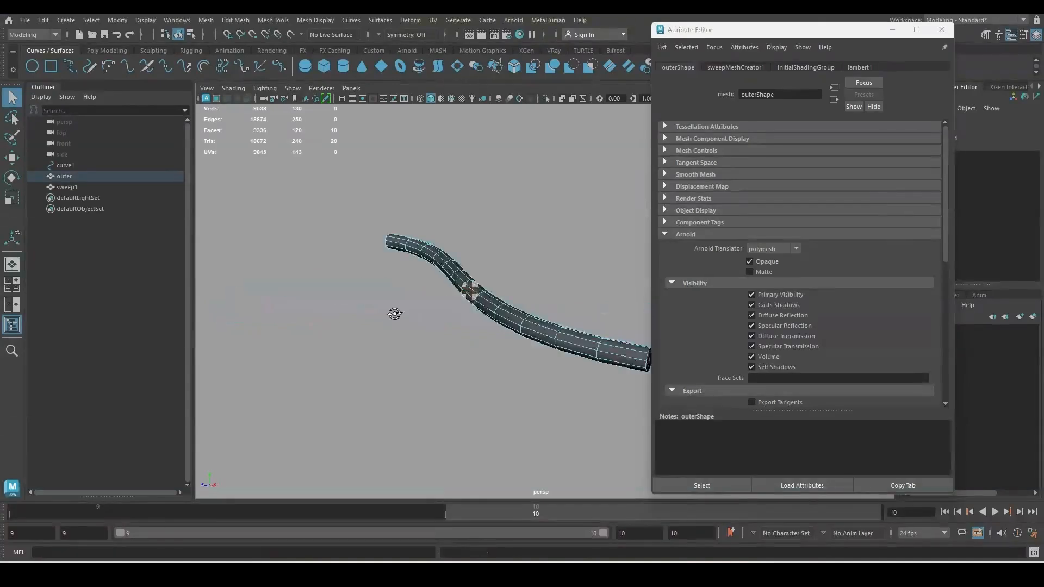
{"action": "middle_click_drag", "start_coordinate": [394, 312], "coordinate": [294, 288], "text": "alt"}
{"action": "right_click_drag", "start_coordinate": [304, 293], "coordinate": [517, 392], "text": "alt"}
{"action": "middle_click_drag", "start_coordinate": [375, 375], "coordinate": [424, 293], "text": "alt"}
{"action": "left_click", "coordinate": [73, 177]}
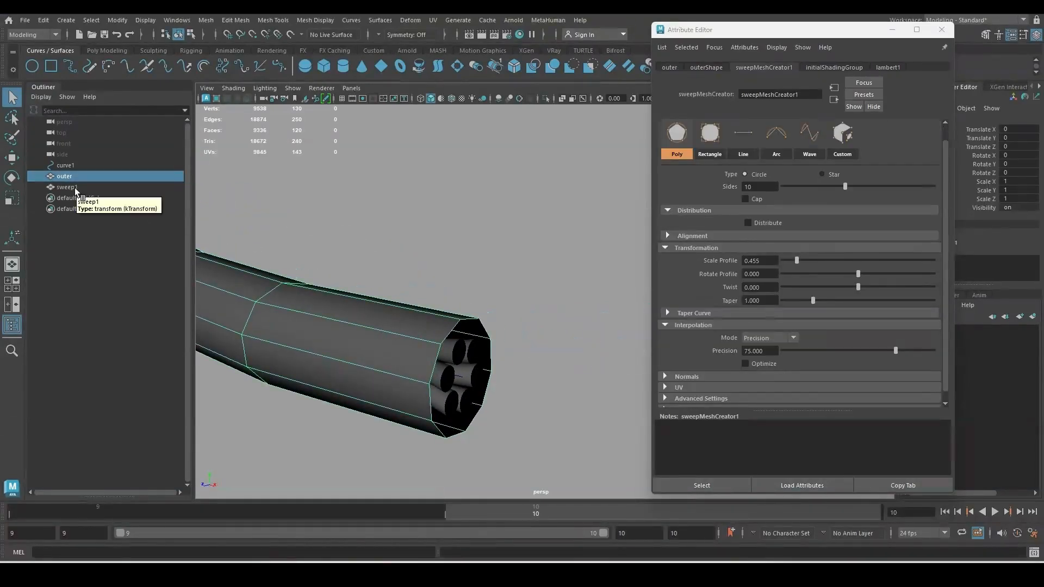
{"action": "left_click", "coordinate": [67, 187]}
{"action": "left_click", "coordinate": [71, 179]}
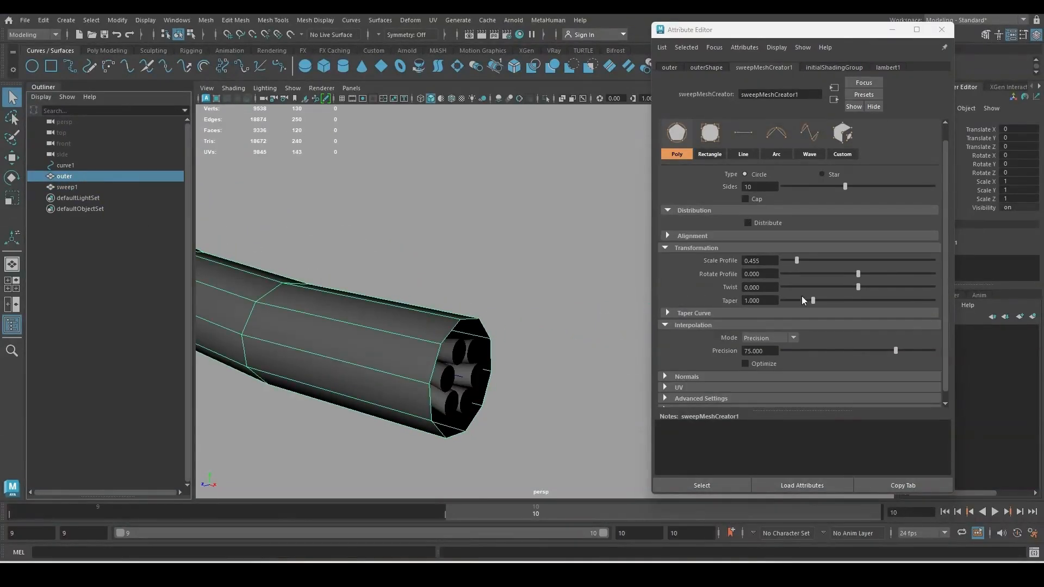
{"action": "left_click_drag", "start_coordinate": [794, 260], "coordinate": [794, 260]}
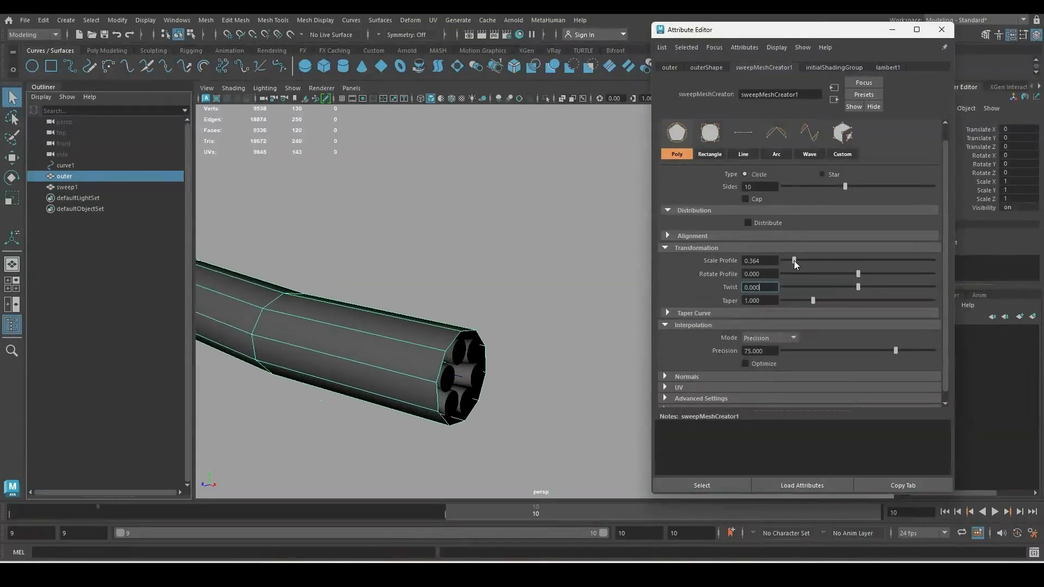
- Delete one ring of faces midway along the outer tube to expose the inner strands
{"action": "key", "text": "f"}
{"action": "right_click_drag", "start_coordinate": [290, 270], "coordinate": [520, 384], "text": "alt"}
{"action": "right_click_drag", "start_coordinate": [452, 308], "coordinate": [452, 268]}
{"action": "left_click_drag", "start_coordinate": [446, 278], "coordinate": [492, 269], "text": "alt"}
{"action": "key", "text": "Delete"}
- Extrude the outer tube's remaining faces with a Thickness of -0.060 to give it a wall
{"action": "left_click_drag", "start_coordinate": [457, 333], "coordinate": [448, 337], "text": "alt"}
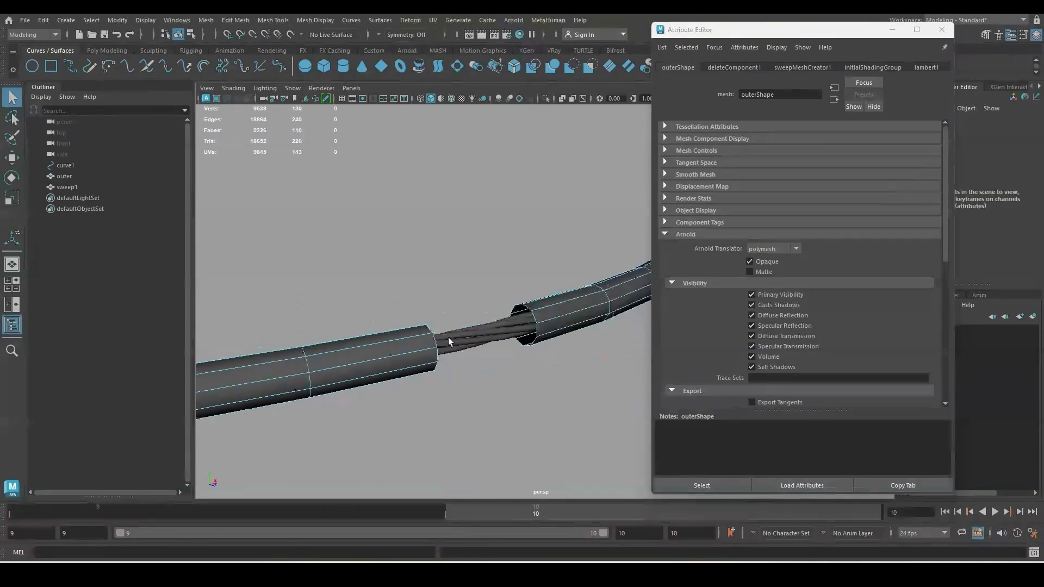
{"action": "right_click_drag", "start_coordinate": [448, 337], "coordinate": [598, 261], "text": "alt"}
{"action": "right_click_drag", "start_coordinate": [517, 261], "coordinate": [517, 294], "text": "shift"}
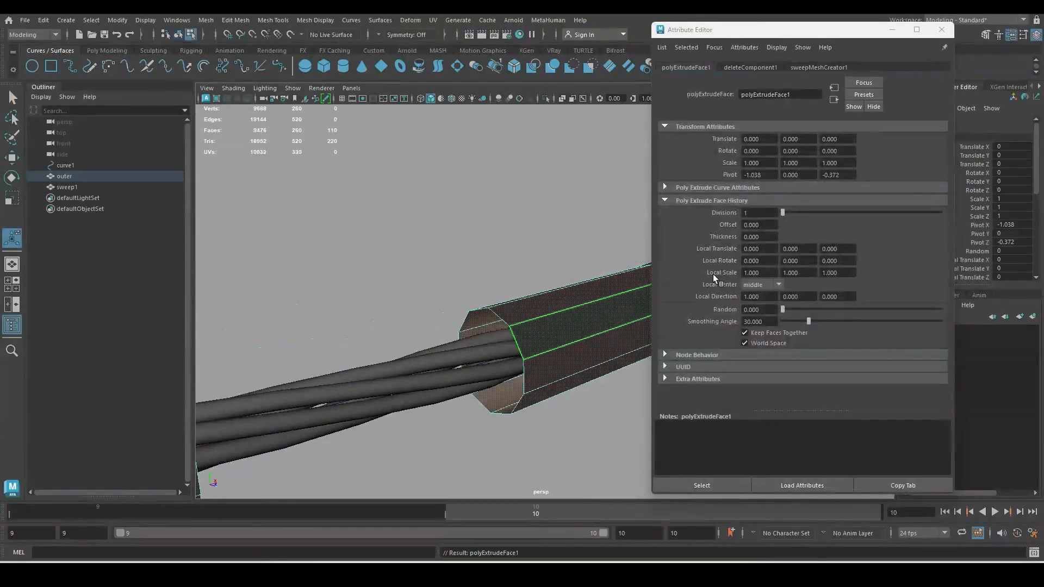
{"action": "left_click_drag", "start_coordinate": [766, 237], "coordinate": [764, 236], "text": "ctrl"}
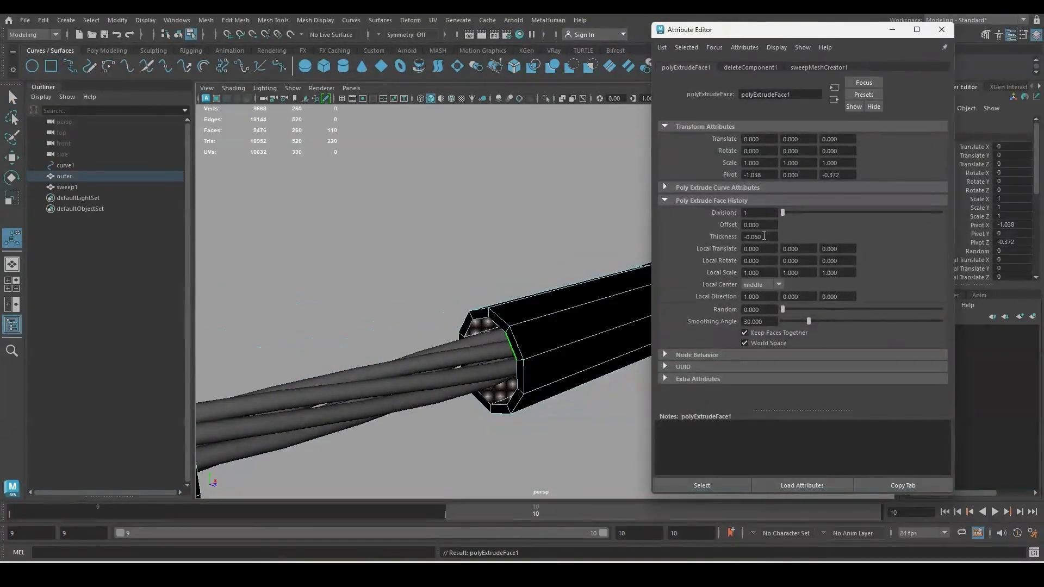
{"action": "left_click", "coordinate": [557, 297]}
{"action": "key", "text": "ctrl+a"}
- Reverse the face normals of the outer tube
{"action": "left_click_drag", "start_coordinate": [508, 236], "coordinate": [635, 285], "text": "alt"}
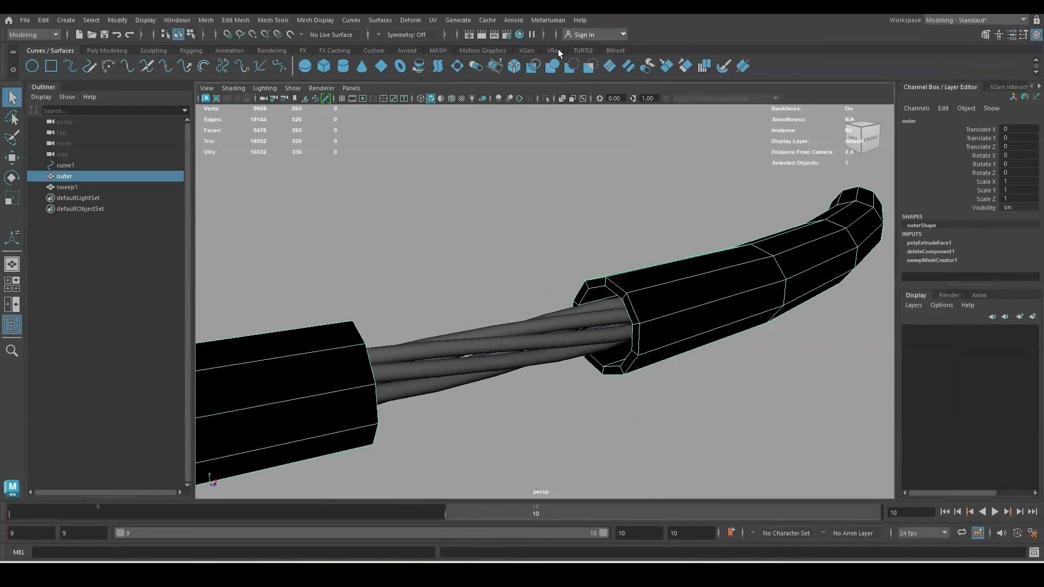
{"action": "left_click", "coordinate": [374, 50]}
{"action": "left_click", "coordinate": [48, 66]}
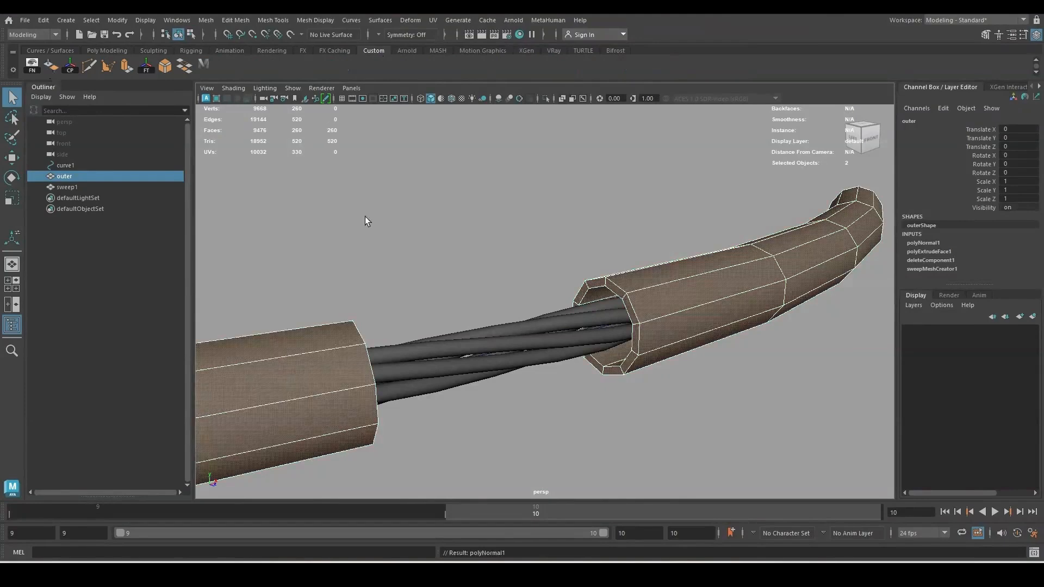
{"action": "left_click", "coordinate": [364, 217]}
- Check the outer tube in smooth preview and return it to the unsmoothed display
{"action": "key", "text": "3"}
{"action": "left_click", "coordinate": [647, 287]}
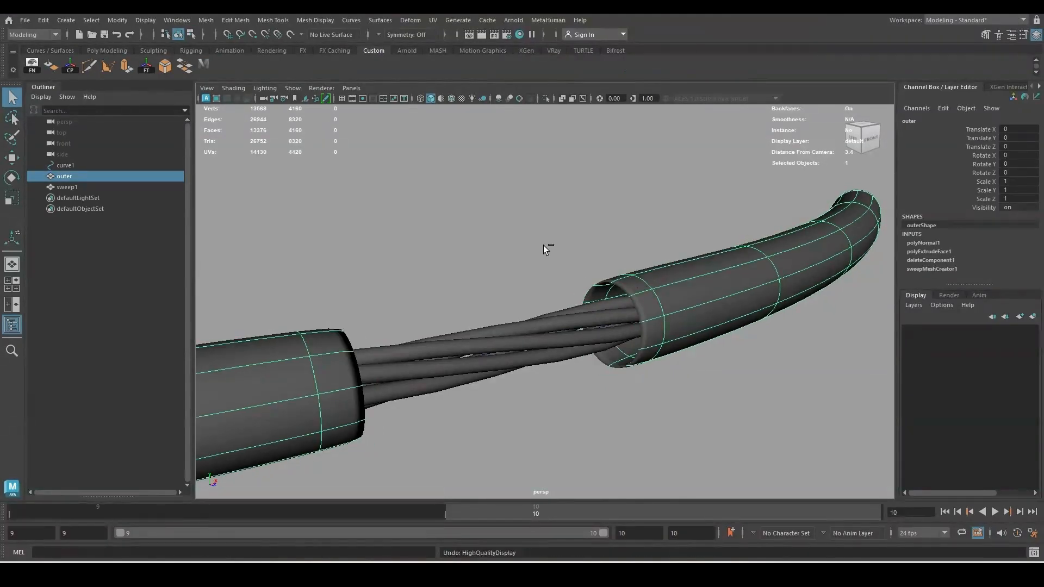
{"action": "key", "text": "1"}
- Insert three supporting edge loops at one cut end of the outer tube: outside wall, inside wall and rim
{"action": "right_click_drag", "start_coordinate": [620, 265], "coordinate": [594, 263], "text": "shift"}
{"action": "key", "text": "F8"}
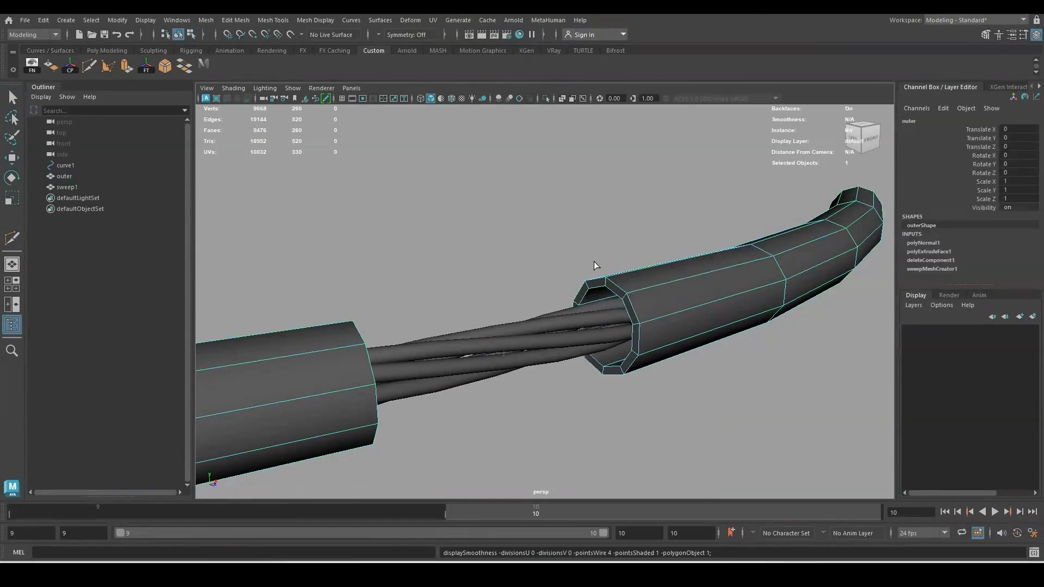
{"action": "left_click_drag", "start_coordinate": [643, 289], "coordinate": [637, 292]}
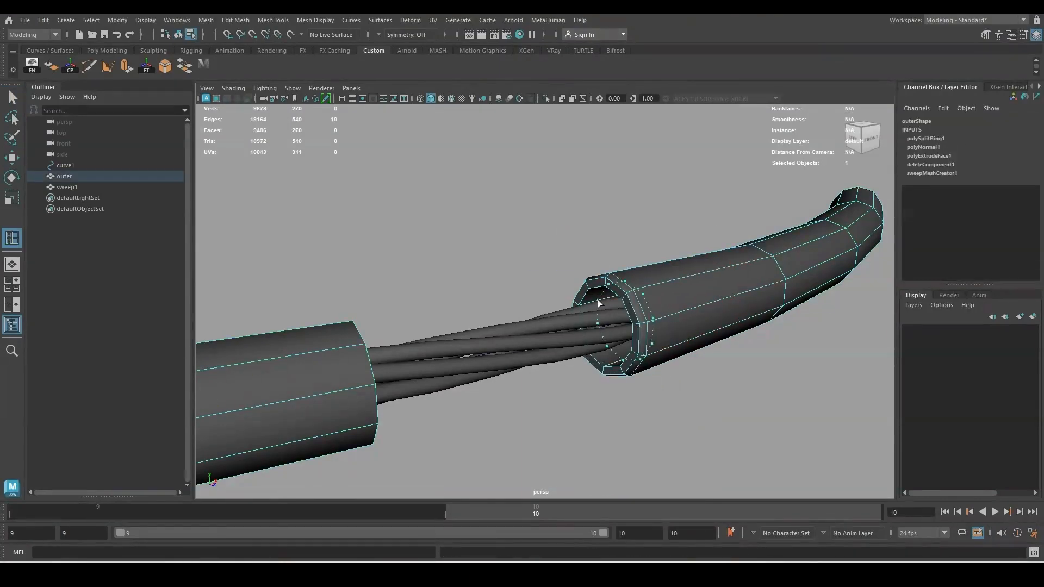
{"action": "left_click", "coordinate": [586, 303]}
{"action": "right_click_drag", "start_coordinate": [585, 290], "coordinate": [723, 245], "text": "alt"}
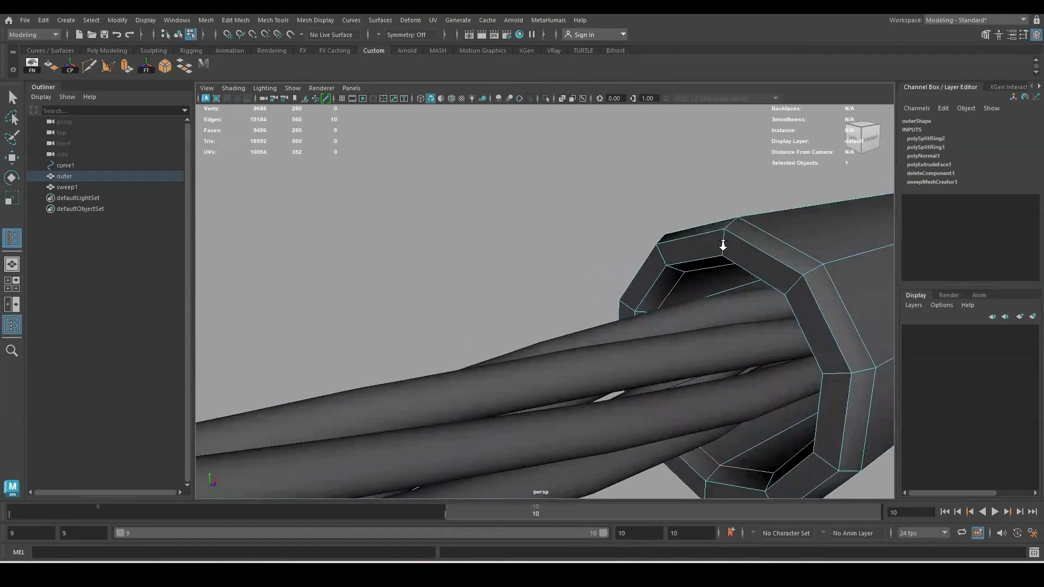
{"action": "middle_click_drag", "start_coordinate": [762, 271], "coordinate": [707, 276], "text": "alt"}
{"action": "left_click", "coordinate": [713, 292]}
- Insert three matching edge loops at the opposite cut end of the outer tube and return to object mode
{"action": "right_click_drag", "start_coordinate": [712, 292], "coordinate": [489, 288], "text": "alt"}
{"action": "middle_click_drag", "start_coordinate": [490, 288], "coordinate": [629, 246], "text": "alt"}
{"action": "left_click_drag", "start_coordinate": [629, 247], "coordinate": [634, 255], "text": "alt"}
{"action": "left_click_drag", "start_coordinate": [574, 288], "coordinate": [580, 289]}
{"action": "left_click_drag", "start_coordinate": [580, 289], "coordinate": [463, 288], "text": "alt"}
{"action": "right_click_drag", "start_coordinate": [674, 348], "coordinate": [723, 351], "text": "alt"}
{"action": "left_click", "coordinate": [523, 348]}
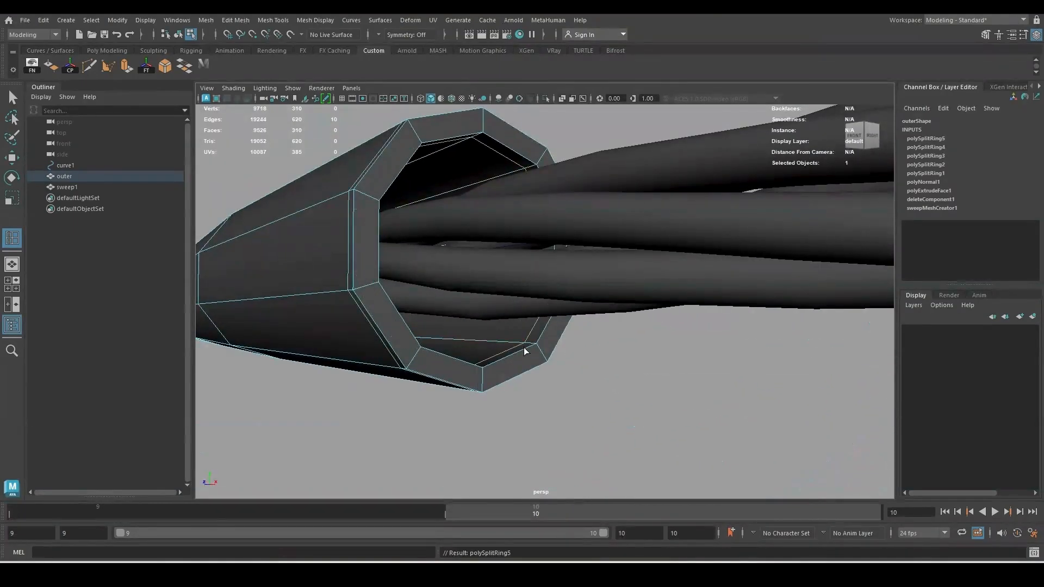
{"action": "left_click", "coordinate": [482, 377]}
{"action": "right_click_drag", "start_coordinate": [483, 380], "coordinate": [420, 246], "text": "alt"}
{"action": "left_click_drag", "start_coordinate": [421, 245], "coordinate": [497, 303], "text": "alt"}
{"action": "key", "text": "w"}
{"action": "right_click_drag", "start_coordinate": [499, 258], "coordinate": [546, 205]}
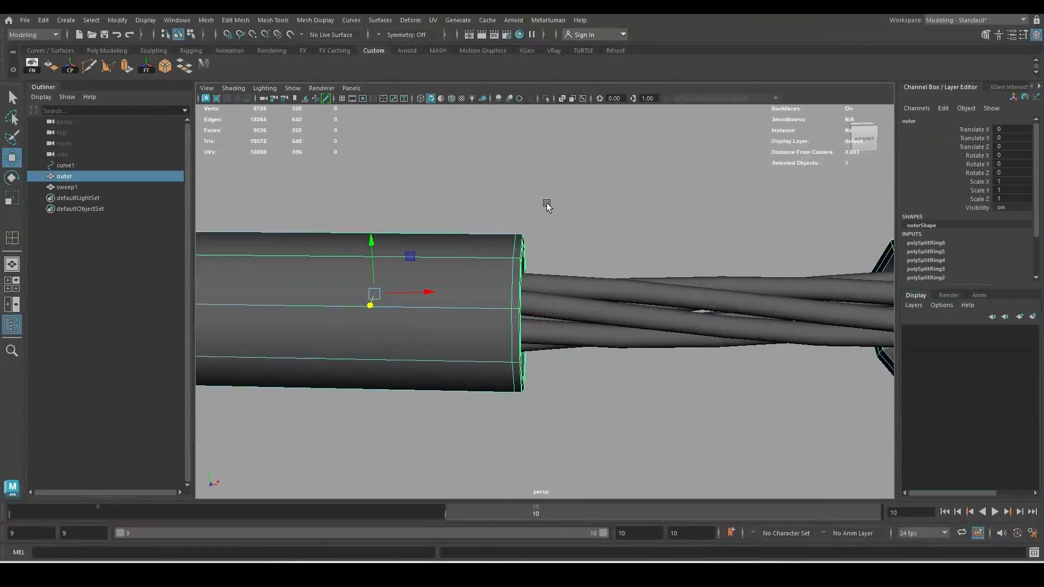
- Delete the outer tube's construction history and display it in smooth preview
{"action": "key", "text": "alt+shift+d"}
{"action": "key", "text": "3"}
{"action": "left_click", "coordinate": [547, 205]}
- Set the inner strands' Arnold subdivision Type to catclark with 2 iterations
{"action": "left_click_drag", "start_coordinate": [547, 205], "coordinate": [501, 305], "text": "alt"}
{"action": "left_click", "coordinate": [501, 305]}
{"action": "left_click", "coordinate": [932, 242]}
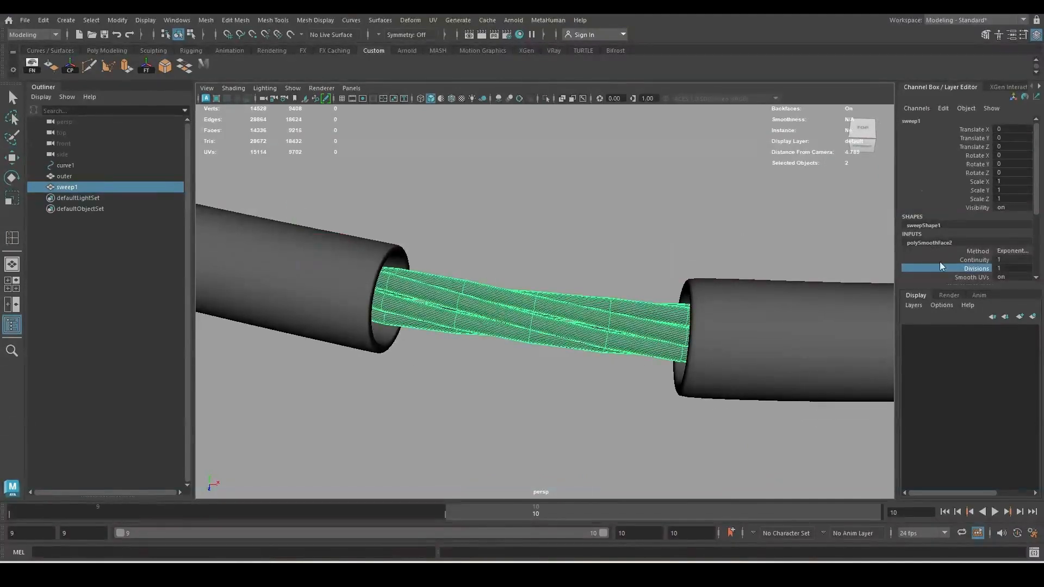
{"action": "key", "text": "ctrl+a"}
{"action": "scroll", "coordinate": [715, 289], "scroll_direction": "down", "scroll_amount": 4}
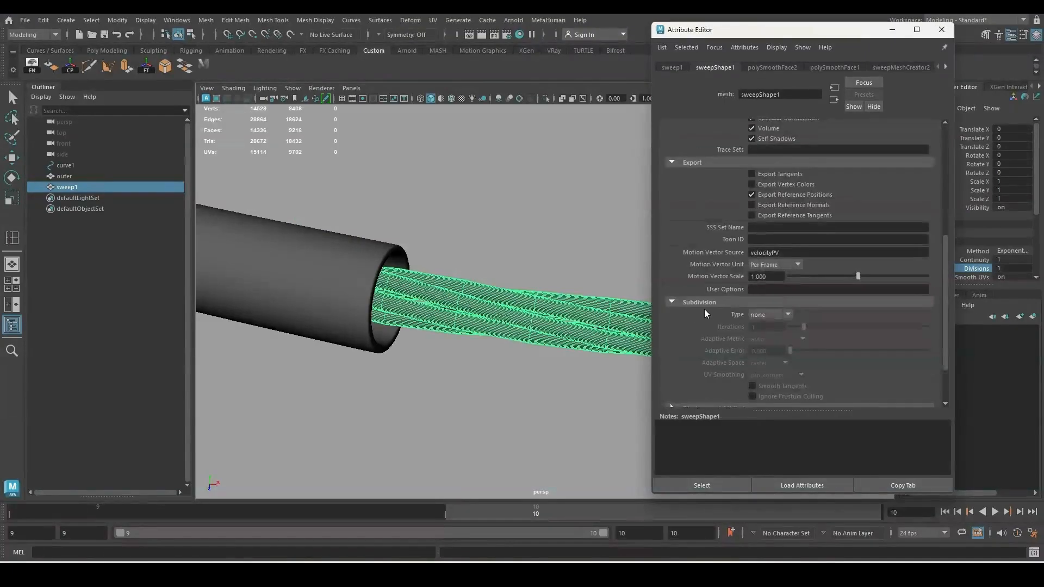
{"action": "left_click", "coordinate": [768, 314]}
{"action": "left_click", "coordinate": [765, 339]}
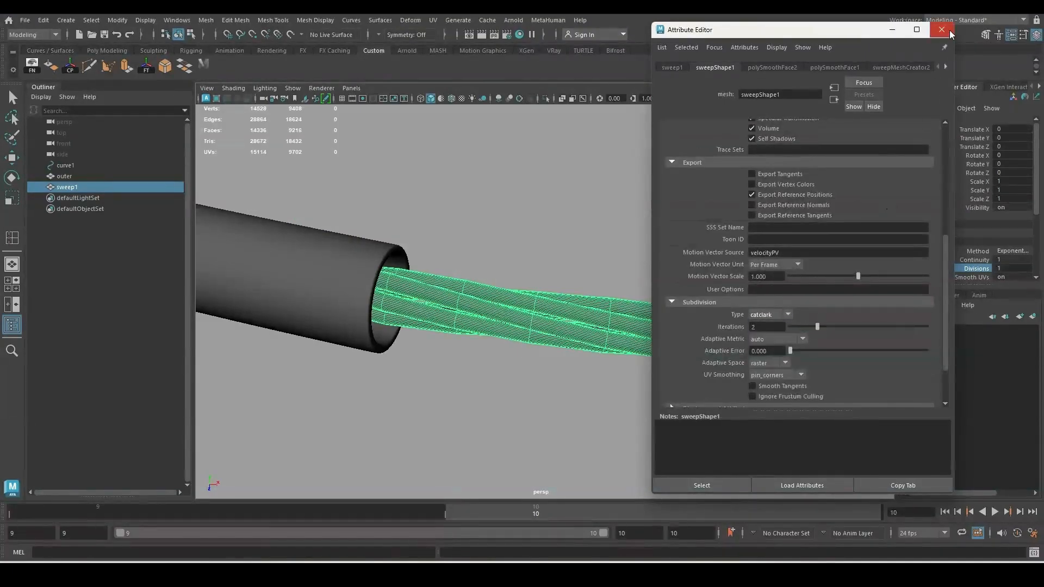
{"action": "left_click", "coordinate": [947, 32]}
- Turn on the resolution gate and frame the exposed section of the cable
{"action": "left_click", "coordinate": [549, 224]}
{"action": "key", "text": "w"}
{"action": "left_click_drag", "start_coordinate": [549, 224], "coordinate": [424, 244], "text": "alt"}
{"action": "left_click", "coordinate": [373, 99]}
{"action": "left_click_drag", "start_coordinate": [422, 217], "coordinate": [472, 187], "text": "alt"}
- Create an aiStandardSurface material in Hypershade and assign it to the outer tube
{"action": "left_click", "coordinate": [519, 34]}
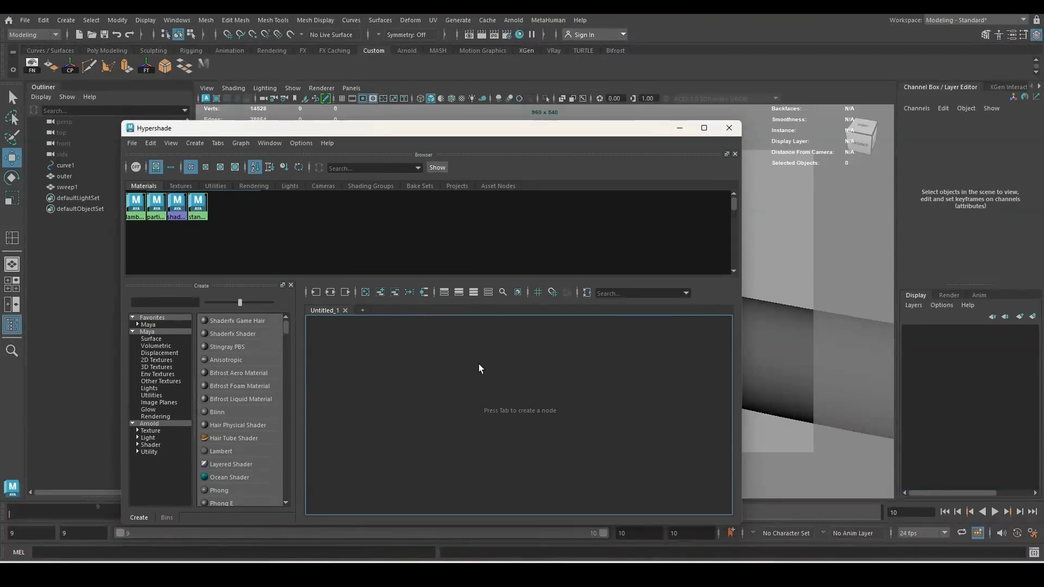
{"action": "key", "text": "Tab"}
{"action": "type", "text": "aista"}
{"action": "left_click", "coordinate": [510, 393]}
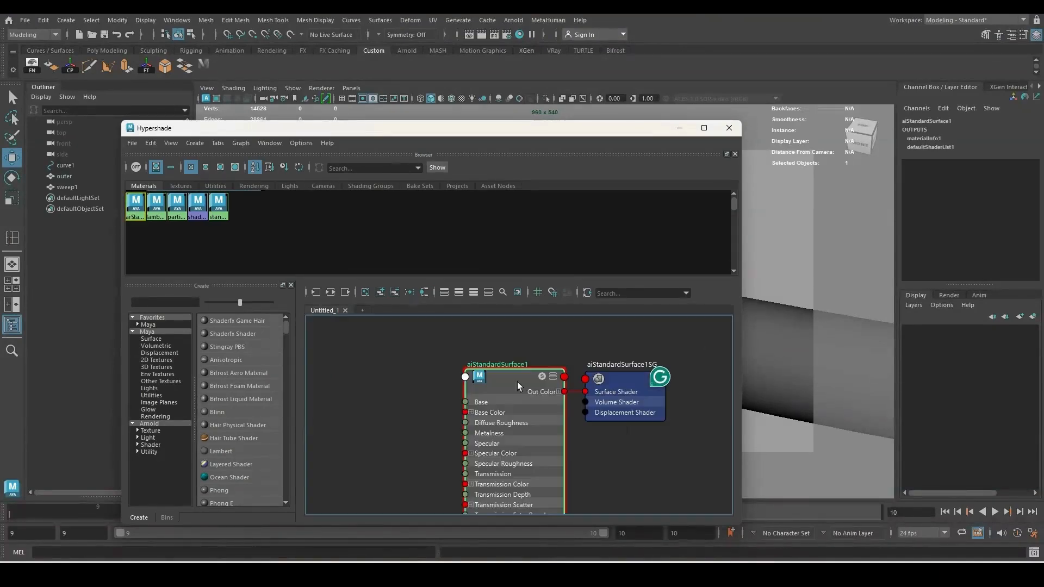
{"action": "right_click_drag", "start_coordinate": [505, 351], "coordinate": [505, 306]}
- Rename the outer tube's material to blackWire
{"action": "double_click", "coordinate": [488, 344]}
{"action": "type", "text": "blackWire"}
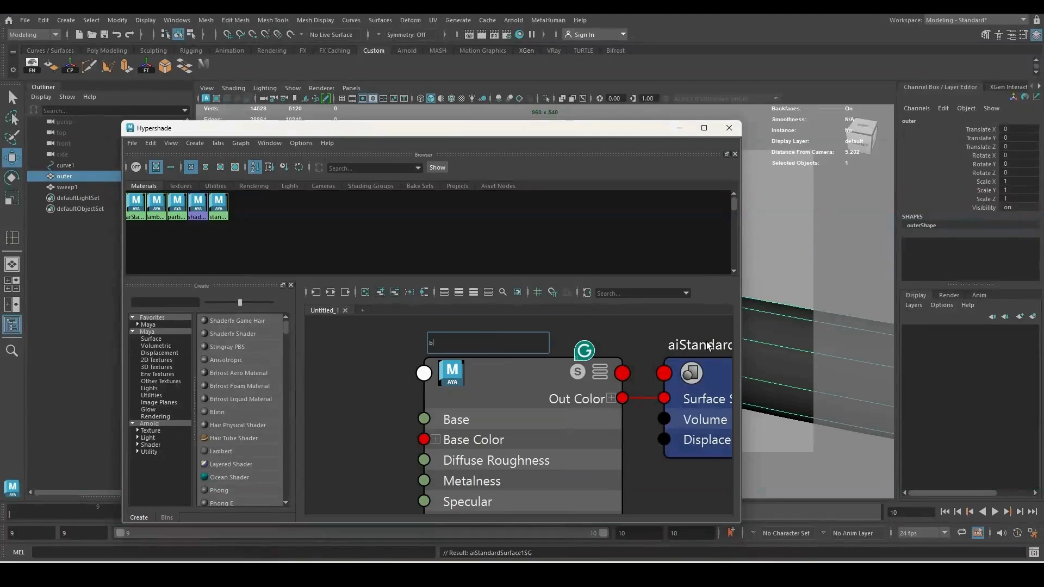
{"action": "key", "text": "Return"}
- Set blackWire's Base Weight to 0.1 and darken its Base Color to near black
{"action": "key", "text": "ctrl+a"}
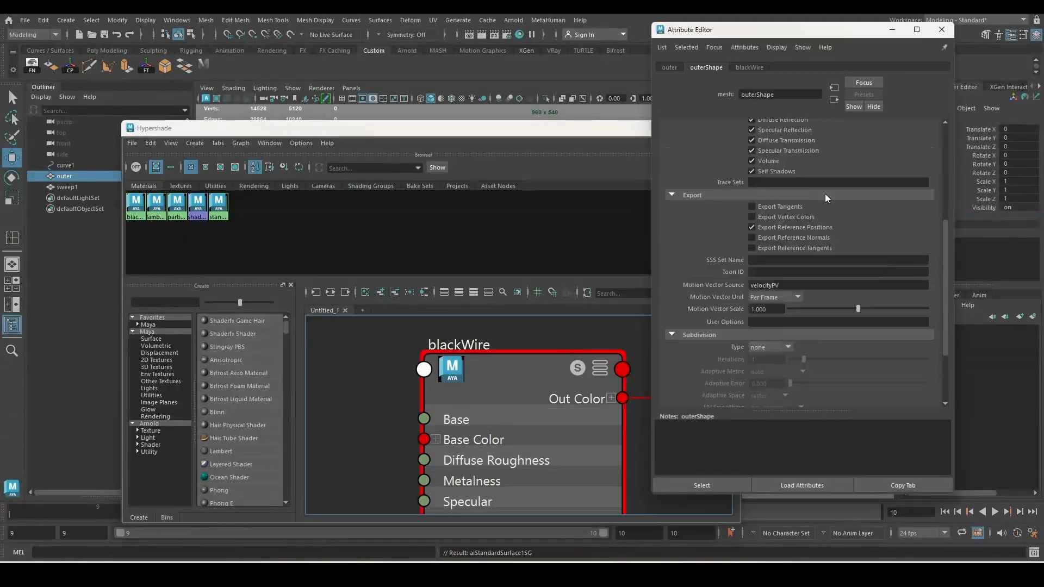
{"action": "scroll", "coordinate": [827, 197], "scroll_direction": "up", "scroll_amount": 4}
{"action": "left_click", "coordinate": [556, 367]}
{"action": "left_click", "coordinate": [863, 94]}
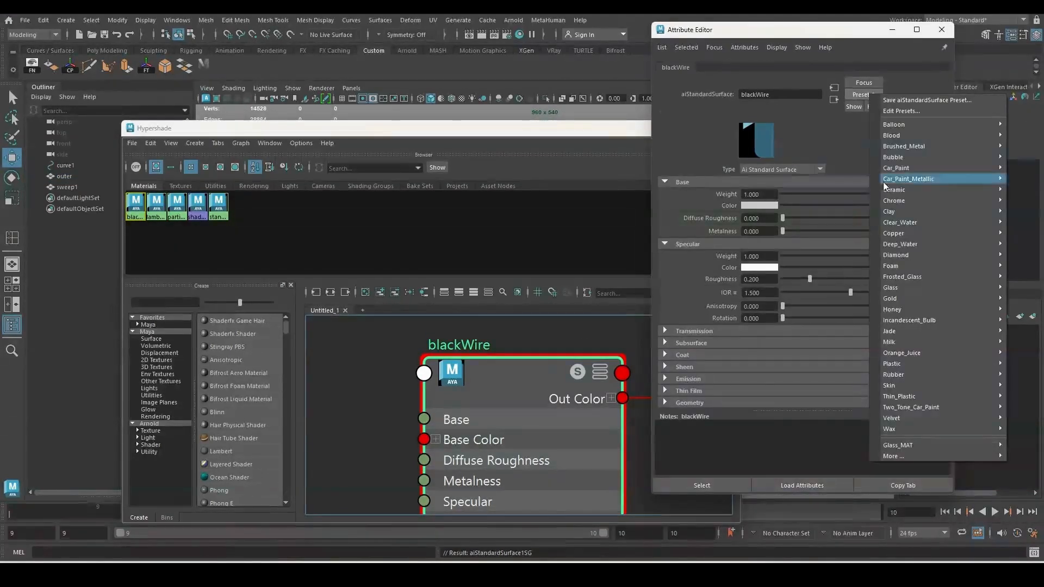
{"action": "left_click", "coordinate": [810, 143]}
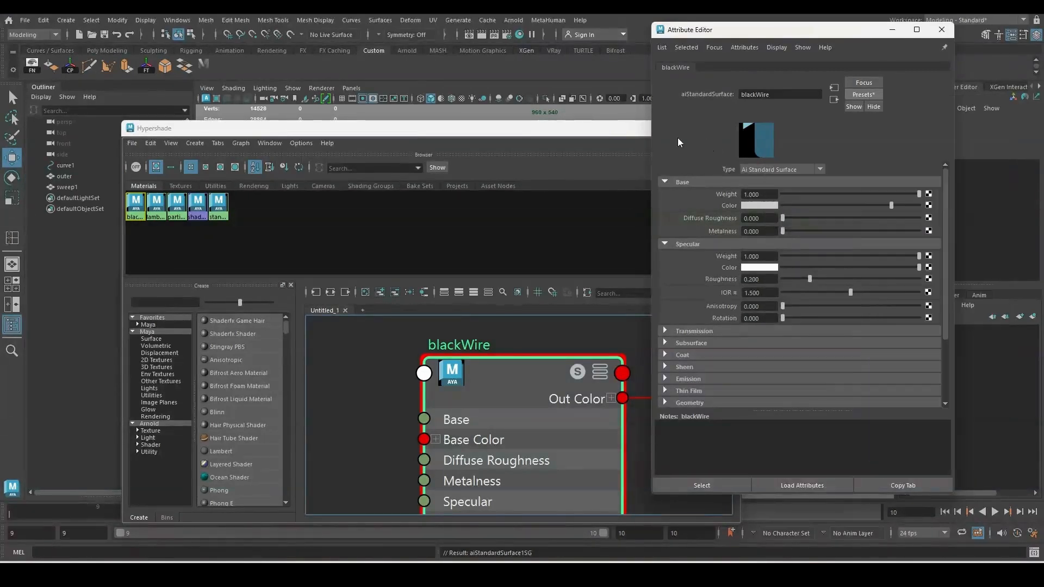
{"action": "left_click_drag", "start_coordinate": [772, 194], "coordinate": [696, 200]}
{"action": "type", "text": "0.1"}
{"action": "key", "text": "Return"}
{"action": "left_click", "coordinate": [826, 206]}
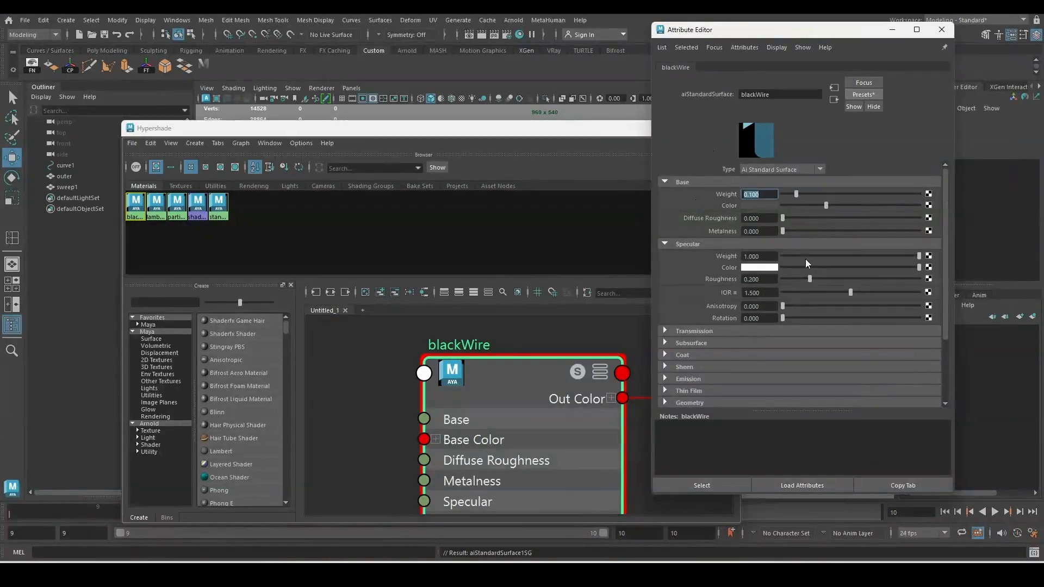
- Set blackWire's Specular Roughness to 0.1
{"action": "left_click_drag", "start_coordinate": [772, 279], "coordinate": [719, 276]}
{"action": "type", "text": "0.1"}
{"action": "key", "text": "Return"}
{"action": "left_click", "coordinate": [598, 335]}
- Add a second aiStandardSurface material beside blackWire in the Hypershade graph
{"action": "scroll", "coordinate": [462, 394], "scroll_direction": "down", "scroll_amount": 6}
{"action": "middle_click_drag", "start_coordinate": [445, 384], "coordinate": [373, 351], "text": "alt"}
{"action": "key", "text": "Tab"}
{"action": "type", "text": "aista"}
{"action": "left_click", "coordinate": [607, 447]}
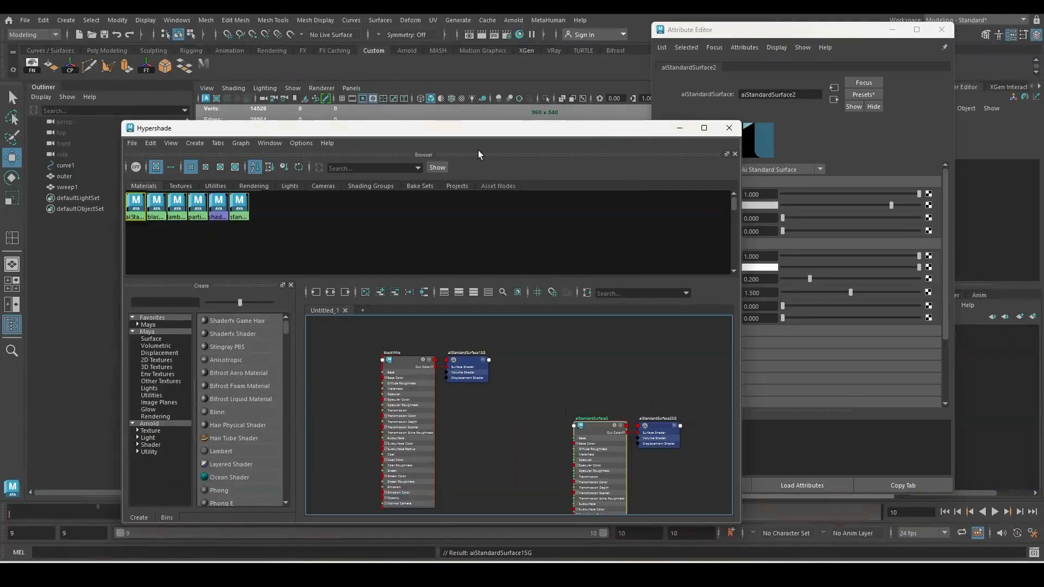
- Select the inner strands, assign the second aiStandardSurface material to them and close the Attribute Editor
{"action": "left_click_drag", "start_coordinate": [466, 131], "coordinate": [386, 396]}
{"action": "left_click", "coordinate": [479, 288]}
{"action": "left_click_drag", "start_coordinate": [473, 396], "coordinate": [505, 136]}
{"action": "scroll", "coordinate": [546, 428], "scroll_direction": "up", "scroll_amount": 6}
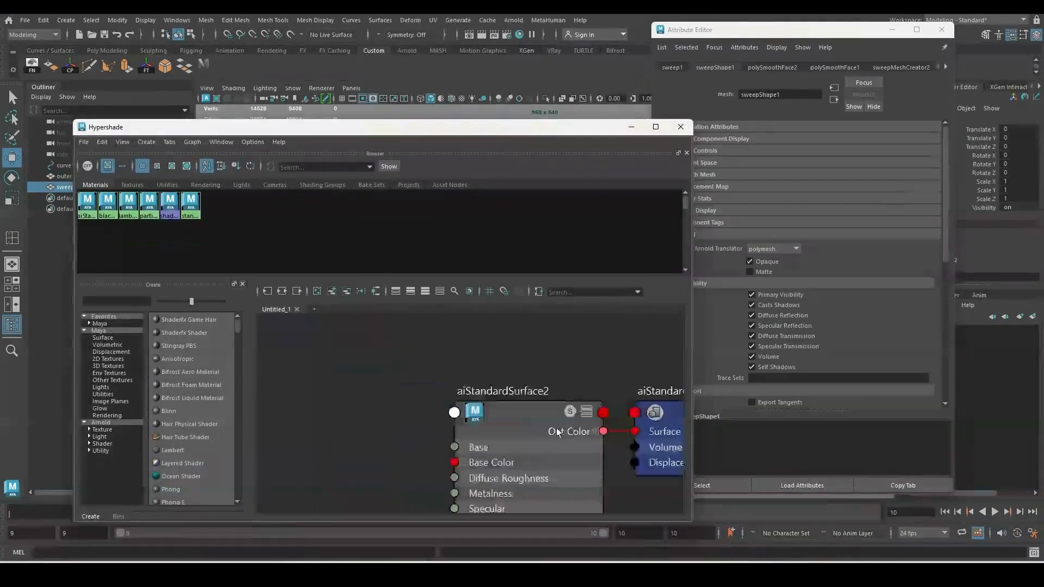
{"action": "right_click_drag", "start_coordinate": [510, 402], "coordinate": [503, 300]}
{"action": "left_click", "coordinate": [942, 29]}
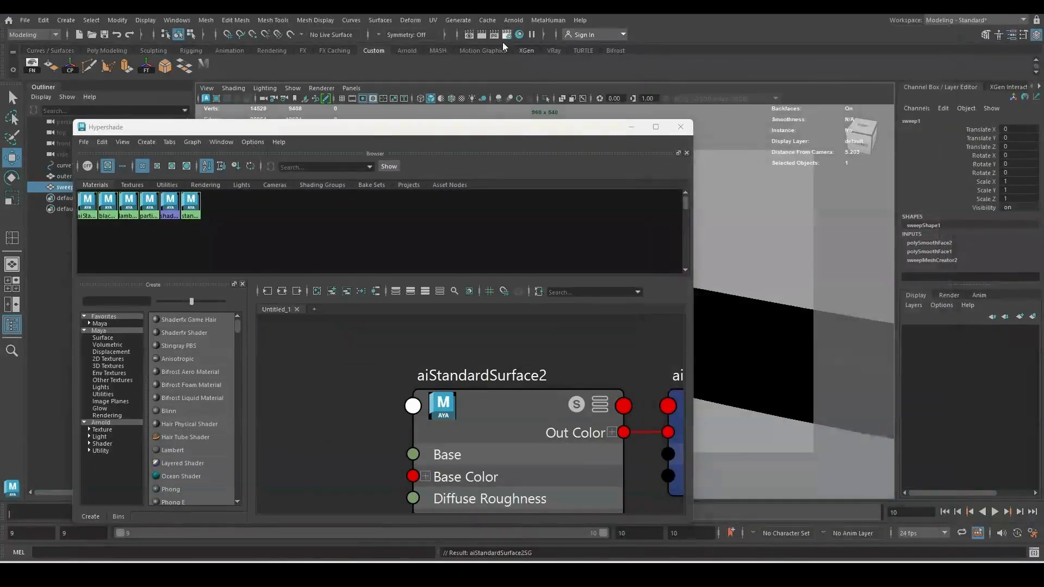
- Create an Arnold skydome light and connect a File texture holding the outdoor environment image to its Color
{"action": "left_click", "coordinate": [513, 20]}
{"action": "mouse_move", "coordinate": [567, 91]}
{"action": "mouse_move", "coordinate": [593, 77]}
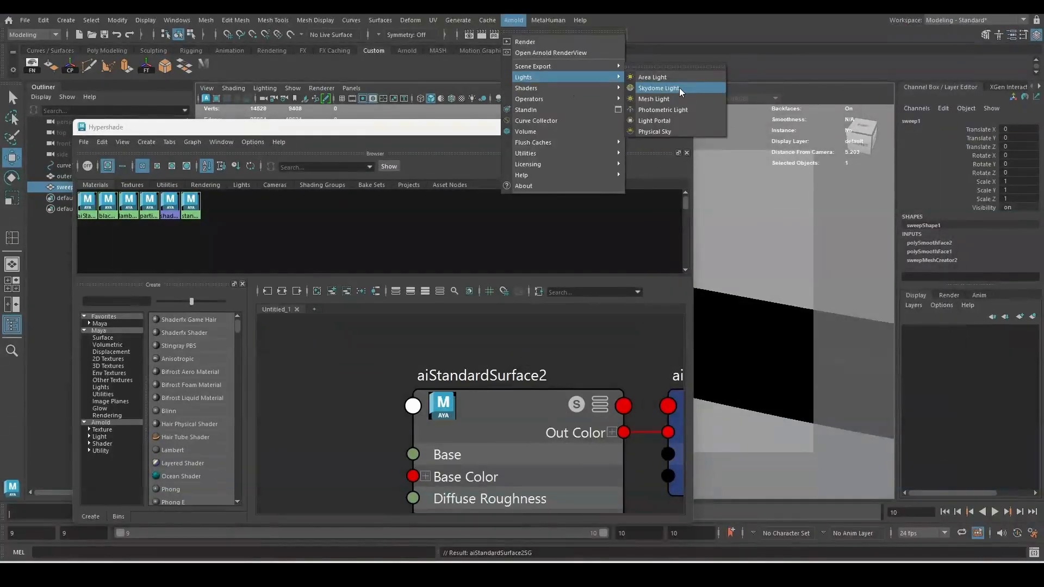
{"action": "left_click", "coordinate": [680, 87]}
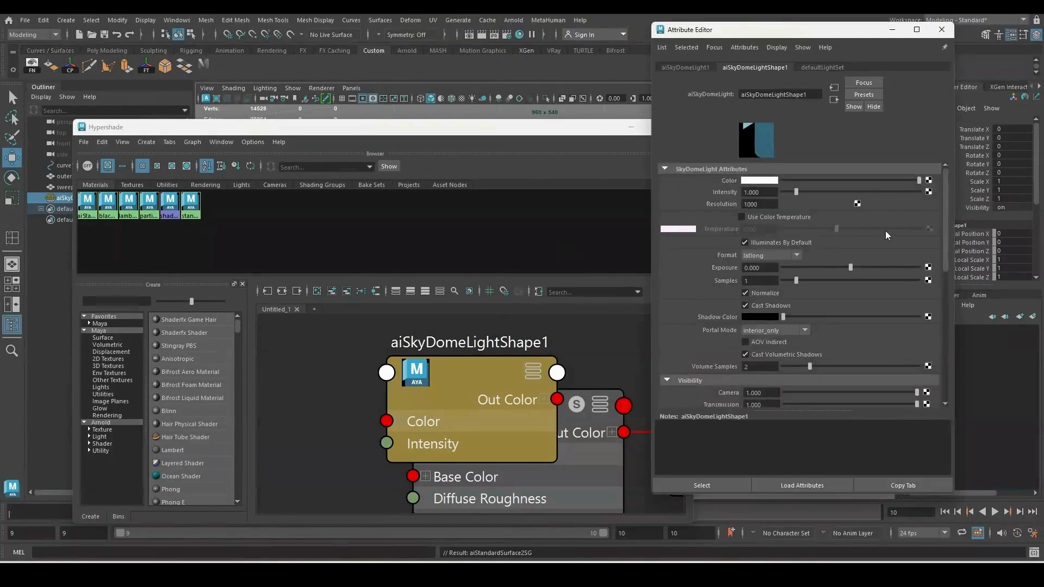
{"action": "left_click", "coordinate": [928, 181]}
{"action": "left_click", "coordinate": [344, 202]}
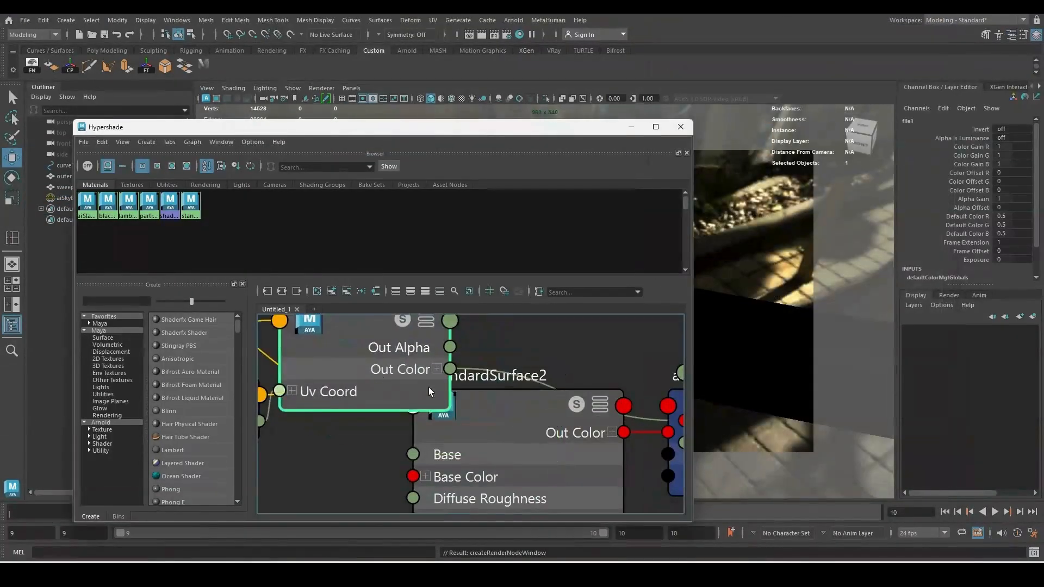
{"action": "key", "text": "a"}
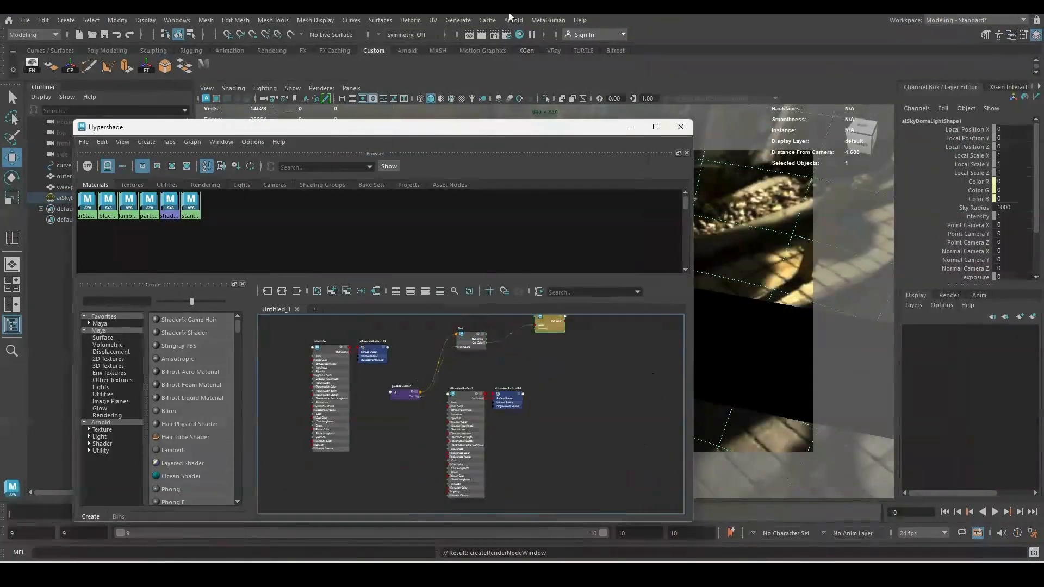
- Open the render settings and start a render of the cable in Arnold RenderView
{"action": "left_click", "coordinate": [512, 20]}
{"action": "left_click", "coordinate": [511, 37]}
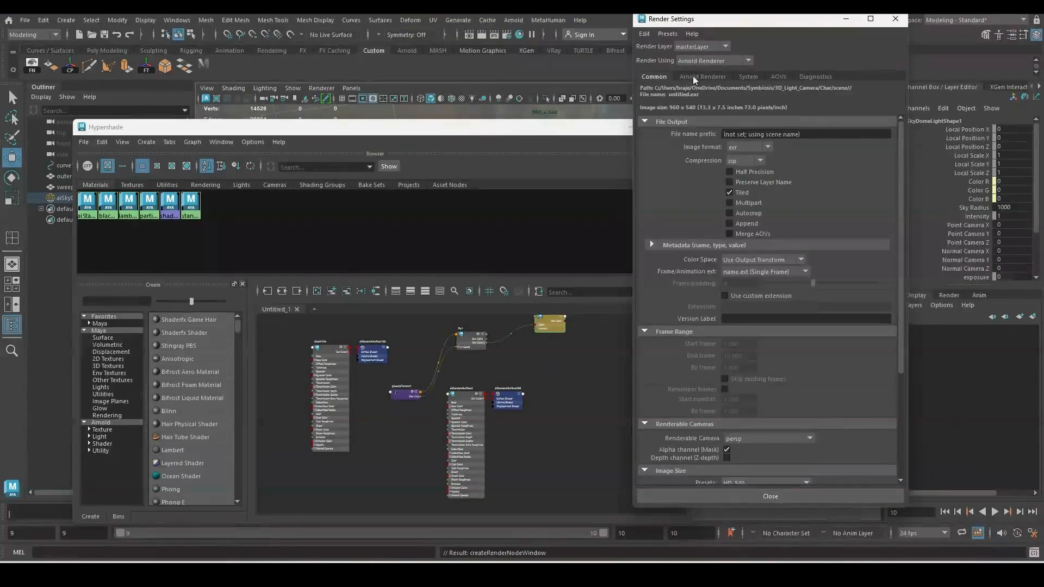
{"action": "left_click", "coordinate": [512, 19]}
{"action": "left_click", "coordinate": [525, 38]}
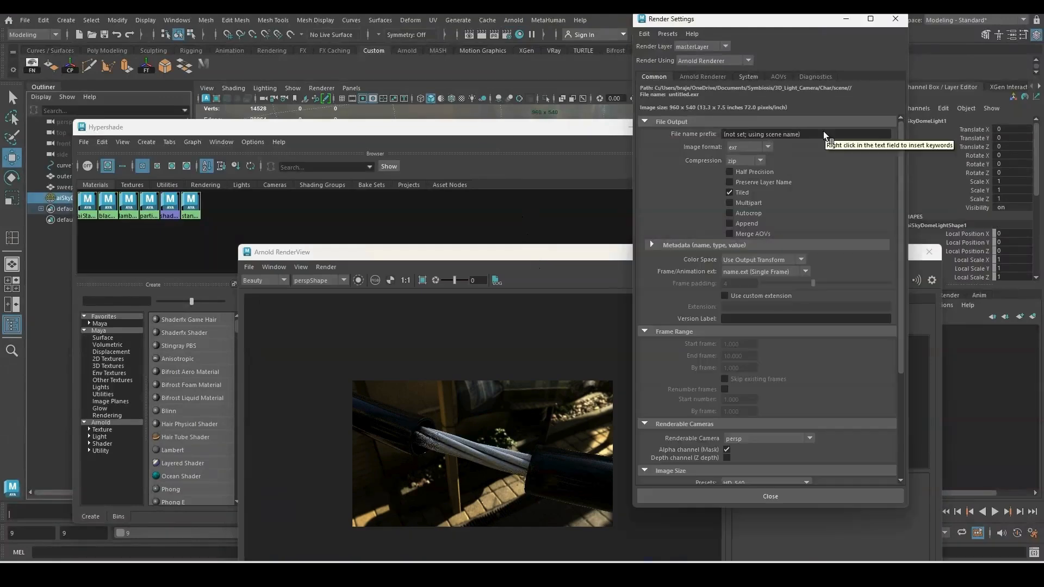
- Set the skydome light's Camera visibility to 0 to hide the environment image from the render
{"action": "key", "text": "ctrl+a"}
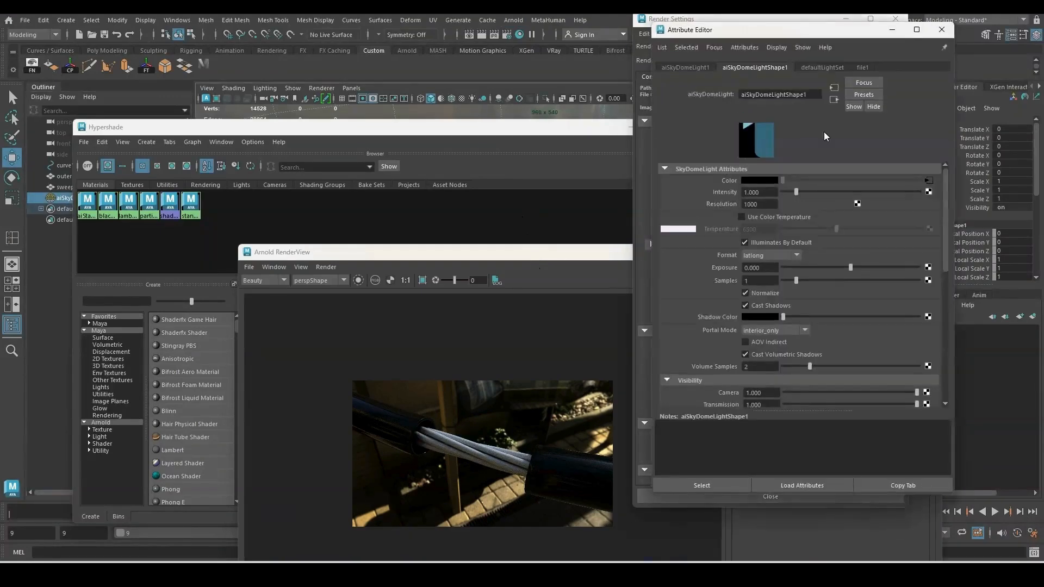
{"action": "scroll", "coordinate": [886, 248], "scroll_direction": "down", "scroll_amount": 3}
{"action": "left_click_drag", "start_coordinate": [815, 263], "coordinate": [765, 257]}
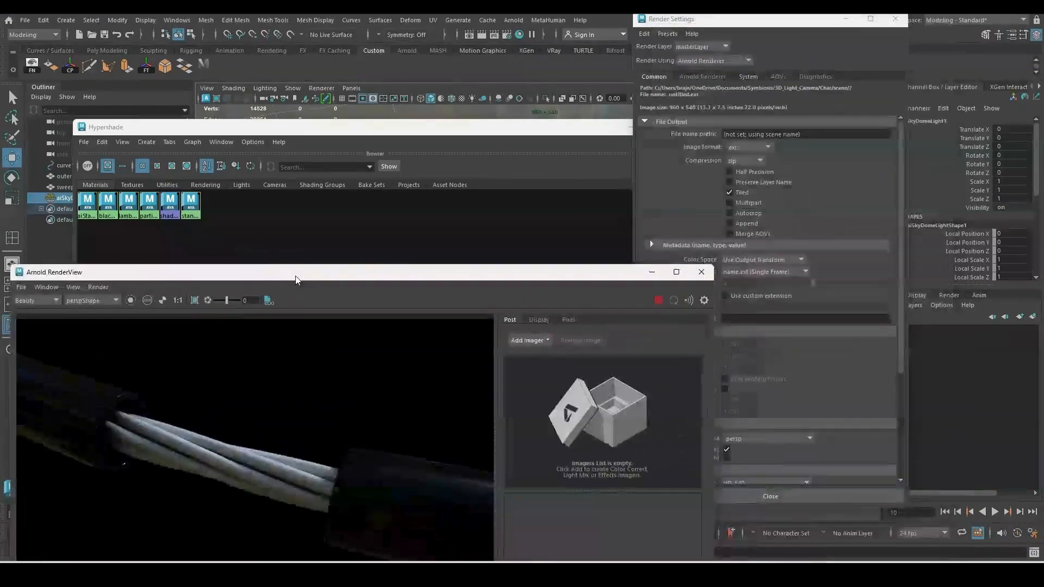
- Rearrange the skydome light, its file texture and its placement node in the Hypershade graph, clear of the material nodes
{"action": "left_click", "coordinate": [506, 134]}
{"action": "left_click_drag", "start_coordinate": [470, 335], "coordinate": [495, 324]}
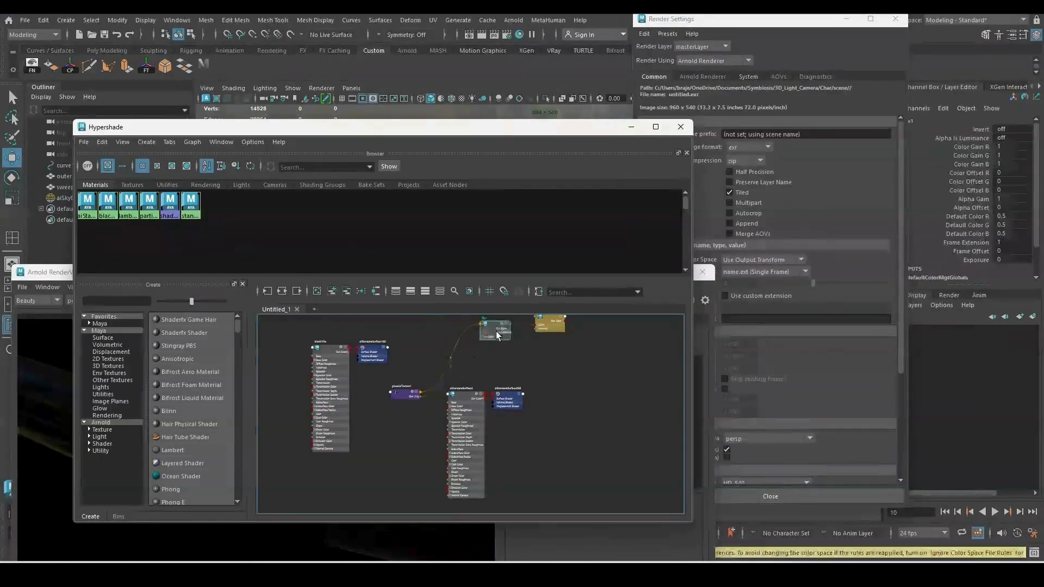
{"action": "left_click_drag", "start_coordinate": [412, 381], "coordinate": [549, 327]}
{"action": "left_click_drag", "start_coordinate": [546, 328], "coordinate": [646, 320]}
- Open the attributes of aiStandardSurface2 and arrange the windows so the cable render stays visible beside them
{"action": "scroll", "coordinate": [440, 398], "scroll_direction": "up", "scroll_amount": 6}
{"action": "left_click", "coordinate": [508, 380]}
{"action": "left_click_drag", "start_coordinate": [499, 128], "coordinate": [643, 360]}
{"action": "left_click_drag", "start_coordinate": [534, 270], "coordinate": [467, 183]}
{"action": "left_click_drag", "start_coordinate": [683, 363], "coordinate": [704, 287]}
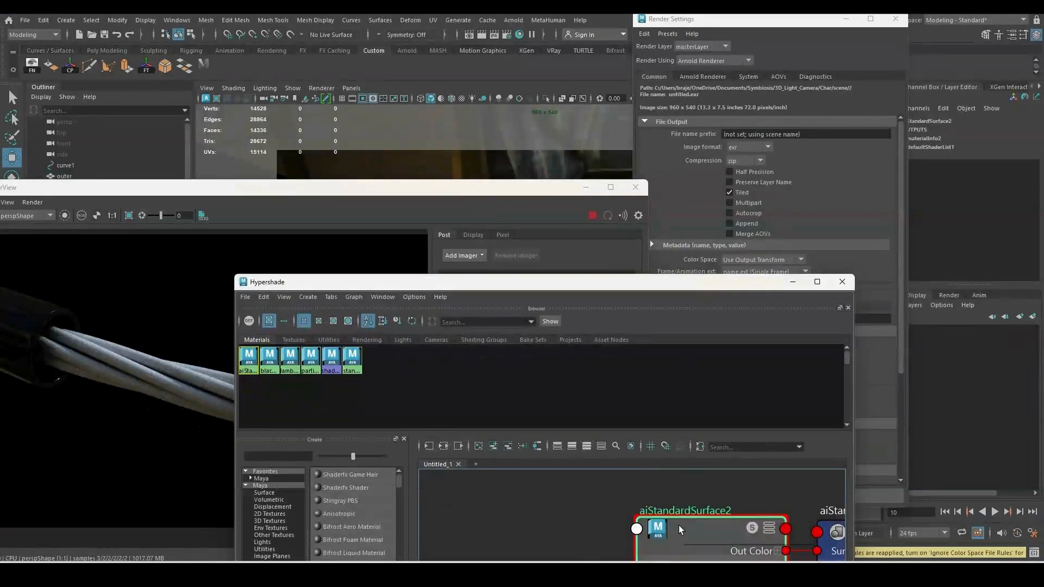
{"action": "double_click", "coordinate": [679, 525]}
{"action": "left_click", "coordinate": [501, 205]}
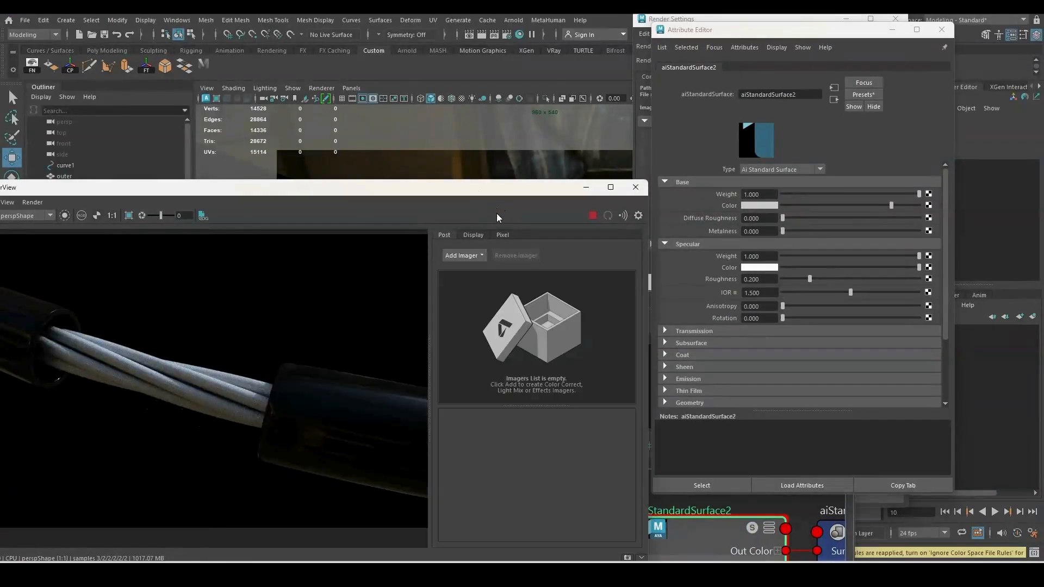
{"action": "left_click_drag", "start_coordinate": [503, 188], "coordinate": [521, 171]}
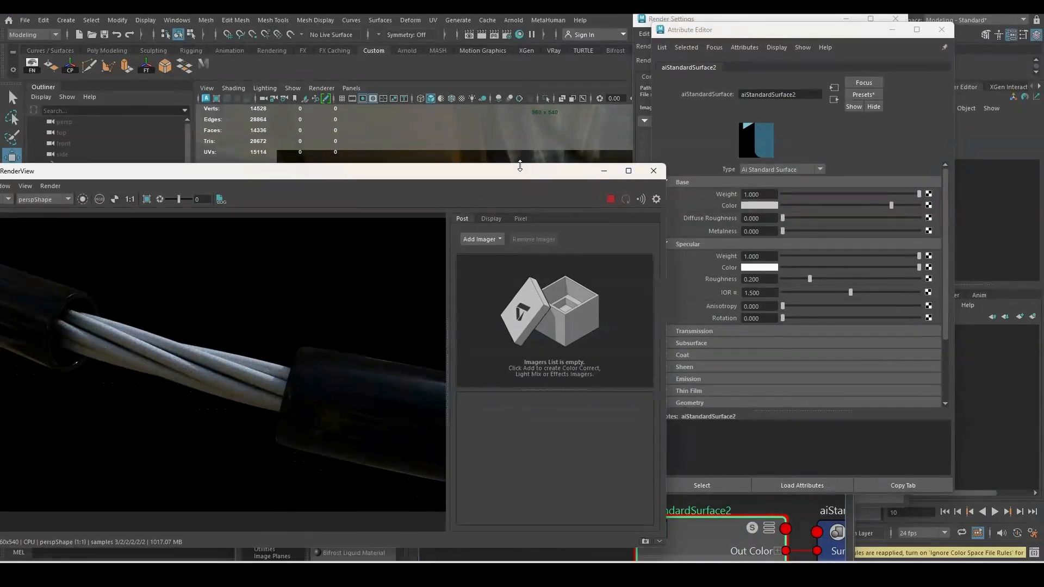
- Apply the Chrome preset to aiStandardSurface2, replacing its existing settings
{"action": "left_click", "coordinate": [863, 95]}
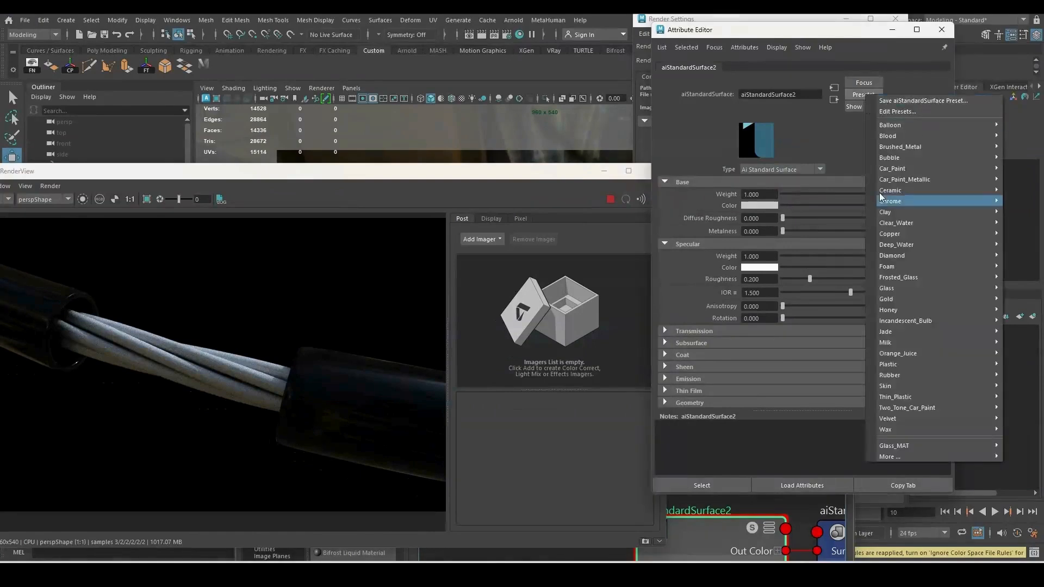
{"action": "mouse_move", "coordinate": [907, 217]}
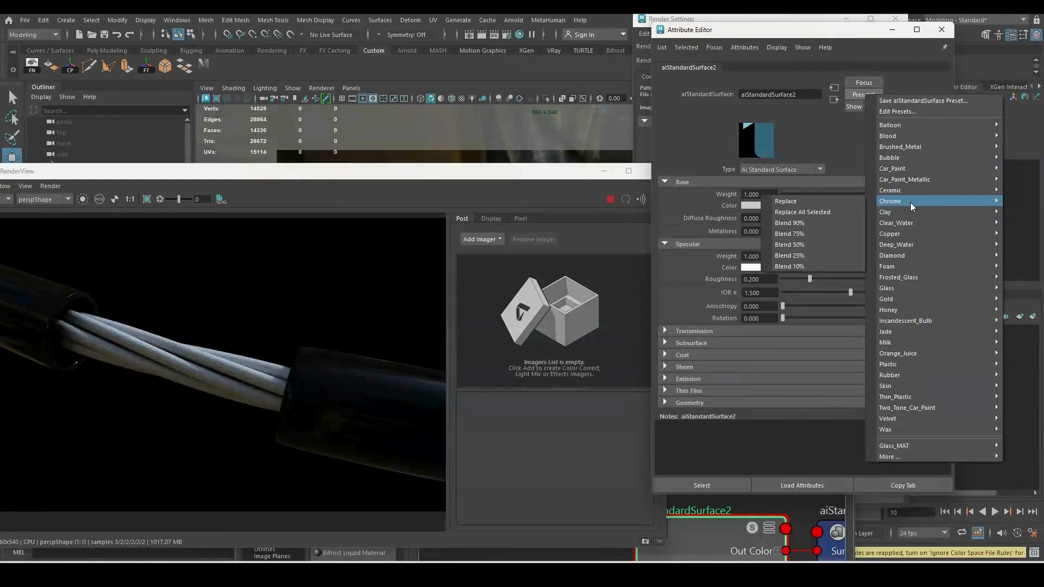
{"action": "left_click", "coordinate": [831, 207]}
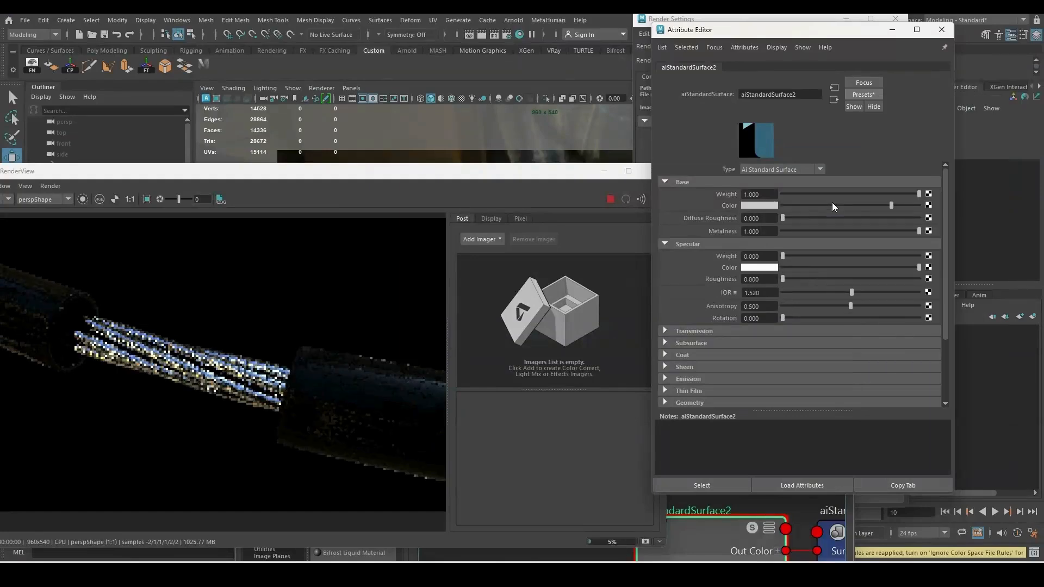
- Set aiStandardSurface2's Specular Roughness to 0.442 and its Base Color to a light copper orange
{"action": "left_click", "coordinate": [843, 279]}
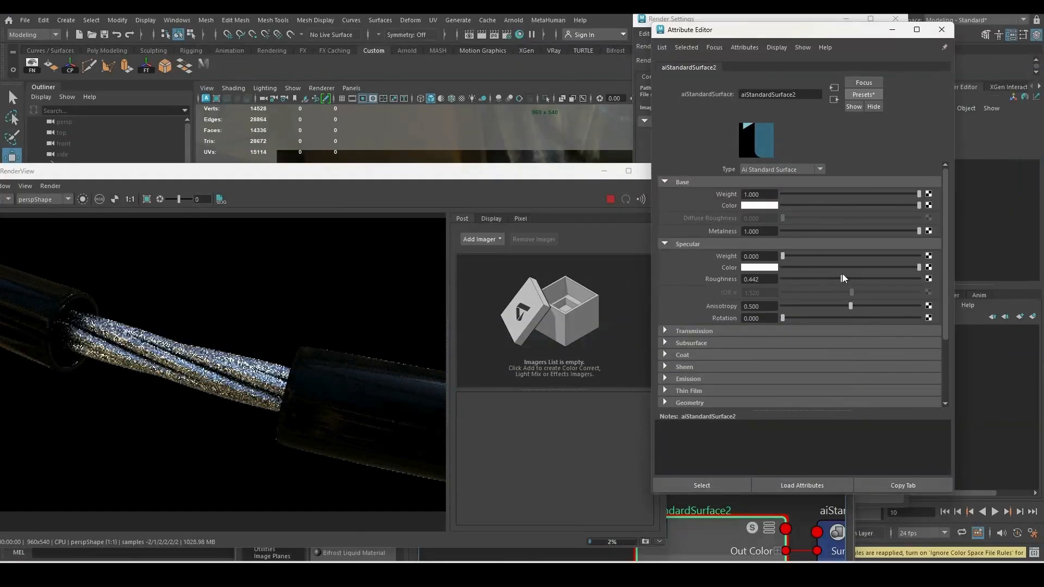
{"action": "left_click", "coordinate": [759, 205]}
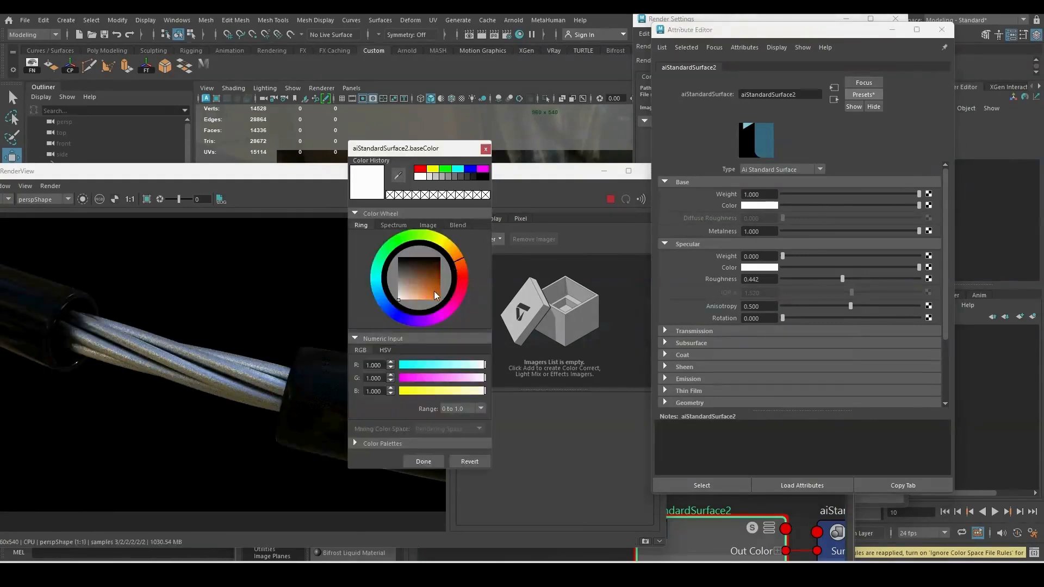
{"action": "left_click_drag", "start_coordinate": [433, 292], "coordinate": [422, 295]}
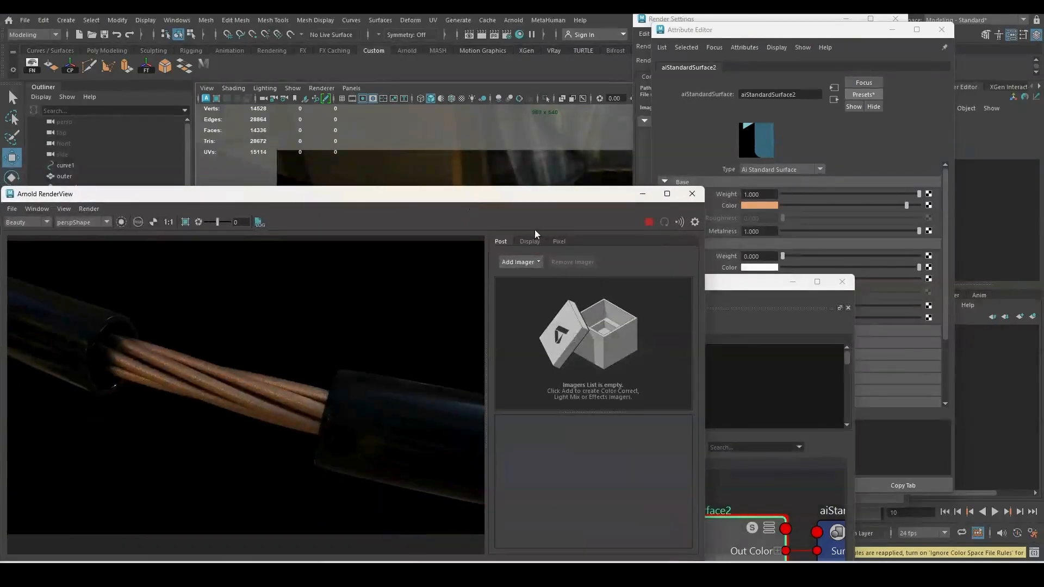
- Open blackWire's attributes, raise its Specular Roughness slightly and adjust the brightness of its Base Color
{"action": "left_click_drag", "start_coordinate": [642, 284], "coordinate": [688, 121]}
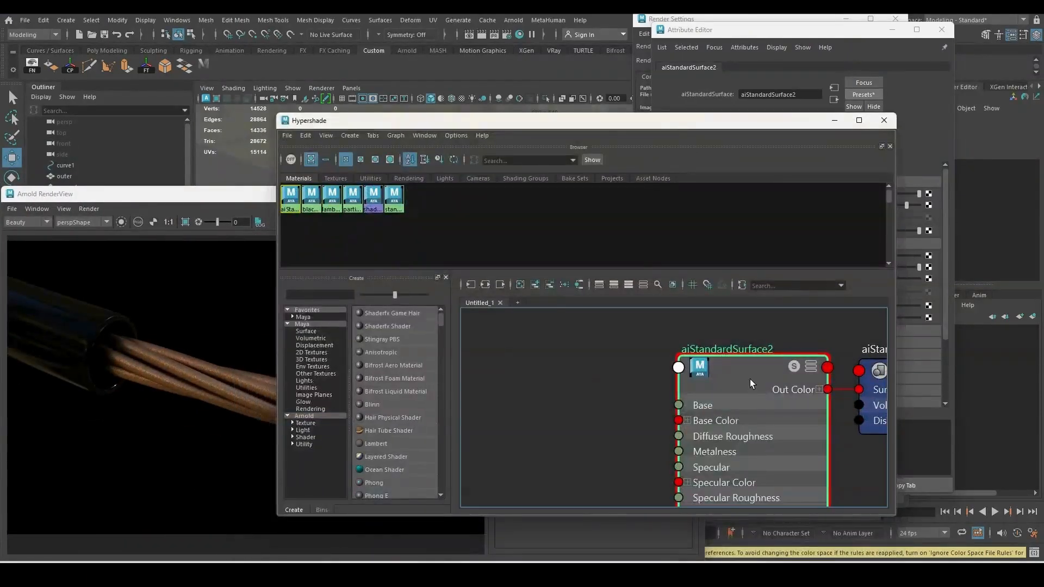
{"action": "scroll", "coordinate": [682, 405], "scroll_direction": "down", "scroll_amount": 3}
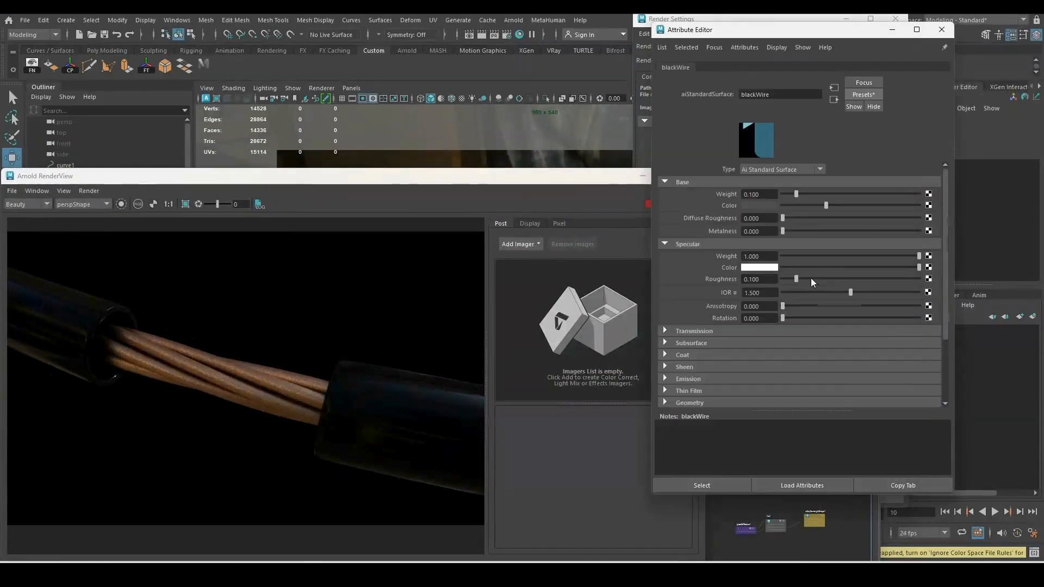
{"action": "left_click", "coordinate": [808, 278]}
{"action": "mouse_move", "coordinate": [825, 205]}
{"action": "left_mouse_down"}
{"action": "mouse_move", "coordinate": [856, 203]}
{"action": "mouse_move", "coordinate": [830, 211]}
{"action": "left_mouse_up"}
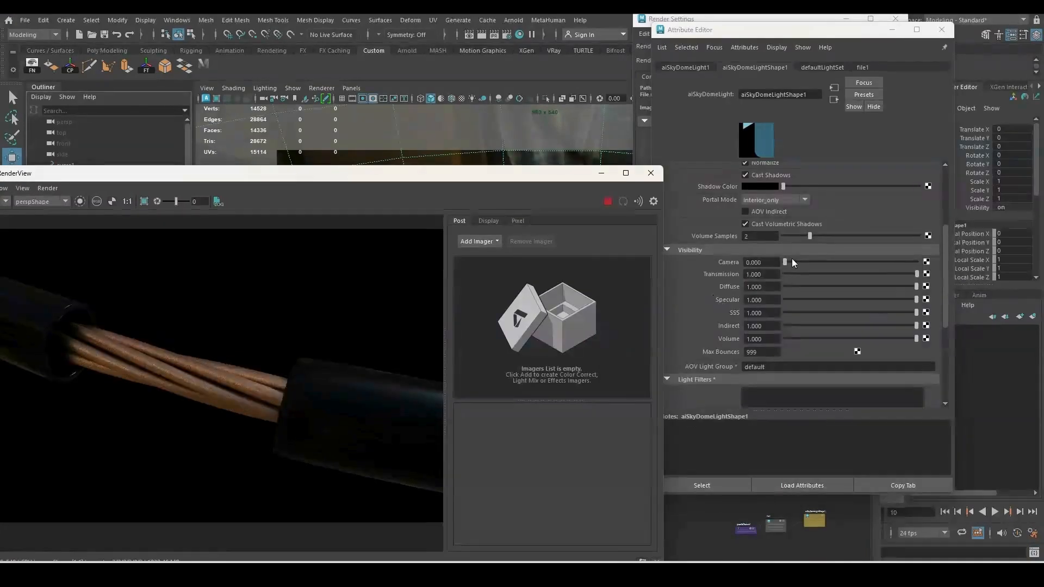
- Raise the skydome light's Camera visibility to 0.988 and set its Rotate Y to -144.328
{"action": "left_click_drag", "start_coordinate": [830, 263], "coordinate": [915, 268]}
{"action": "left_click_drag", "start_coordinate": [486, 173], "coordinate": [564, 170]}
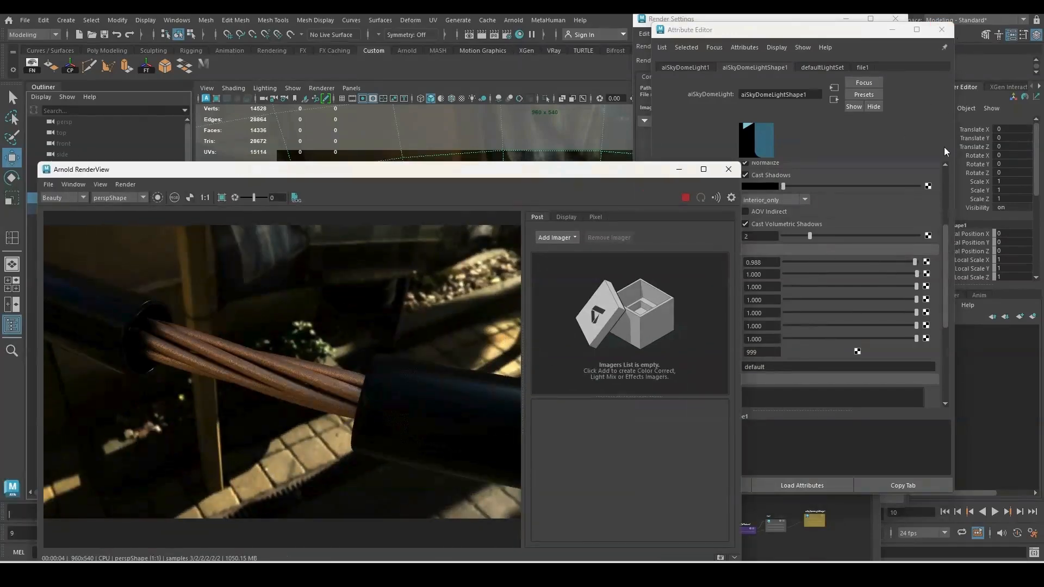
{"action": "left_click", "coordinate": [977, 163]}
{"action": "middle_click_drag", "start_coordinate": [511, 142], "coordinate": [738, 151]}
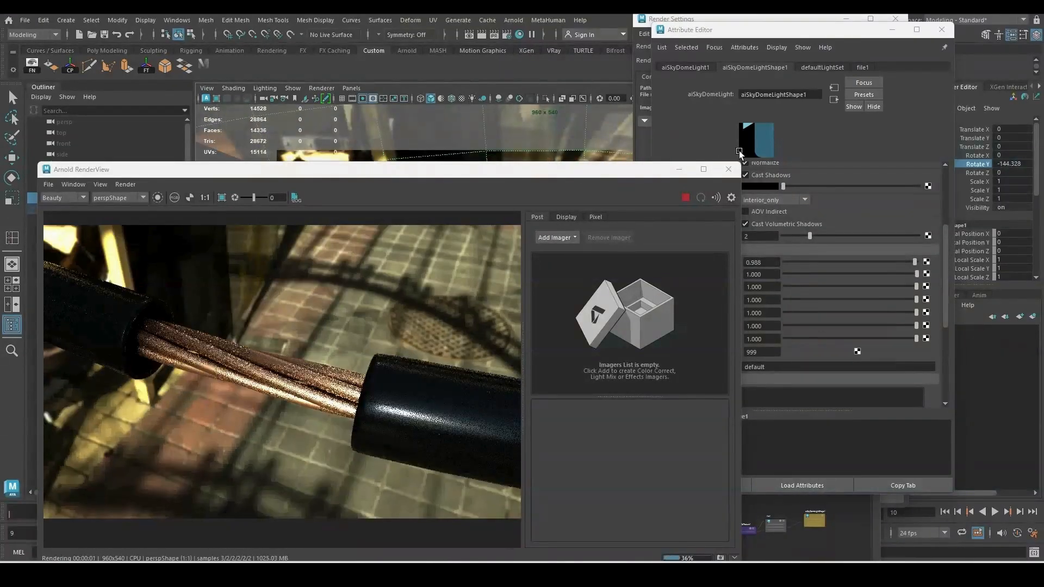
- Hide the environment image from the camera again and set the skydome light's Rotate Y to -146.128
{"action": "left_click_drag", "start_coordinate": [915, 262], "coordinate": [818, 263]}
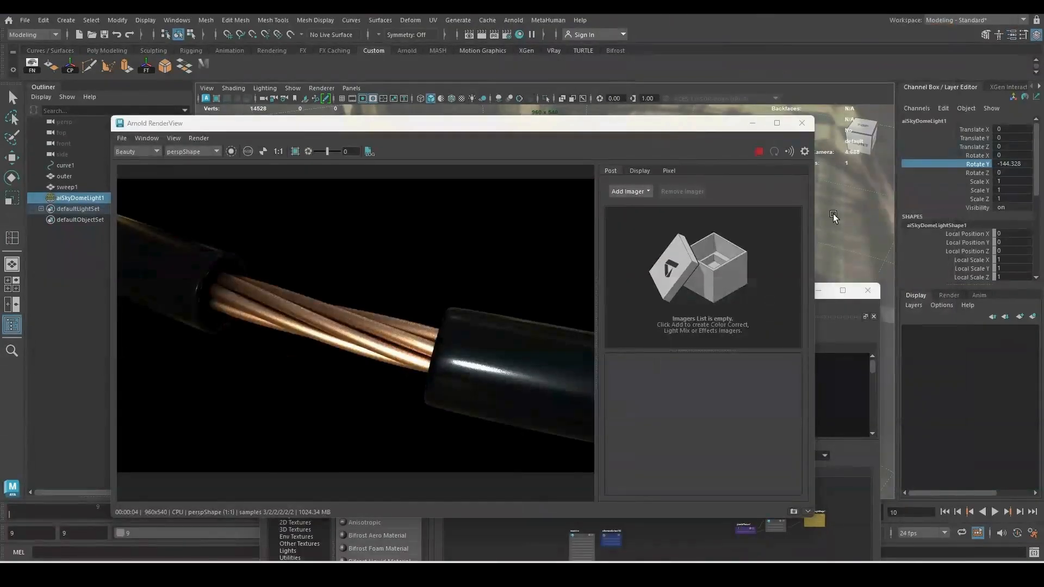
{"action": "middle_click_drag", "start_coordinate": [834, 216], "coordinate": [855, 216]}
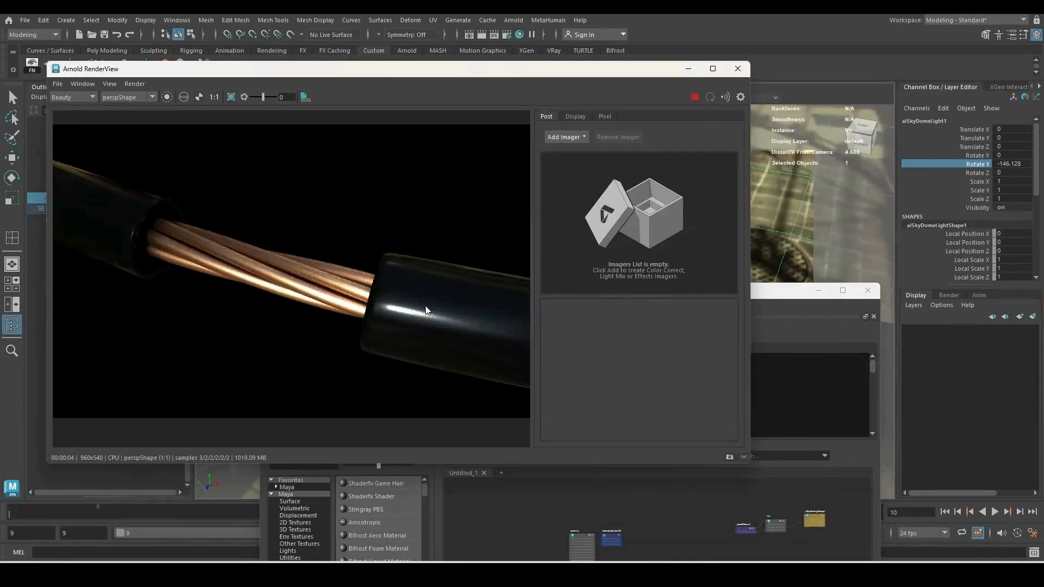
- Stop the live render and examine the smoothing nodes and transform attributes of the inner strands, sweep1
{"action": "left_click", "coordinate": [694, 97]}
{"action": "left_click_drag", "start_coordinate": [578, 76], "coordinate": [556, 256]}
{"action": "left_click", "coordinate": [67, 176]}
{"action": "left_click", "coordinate": [100, 187]}
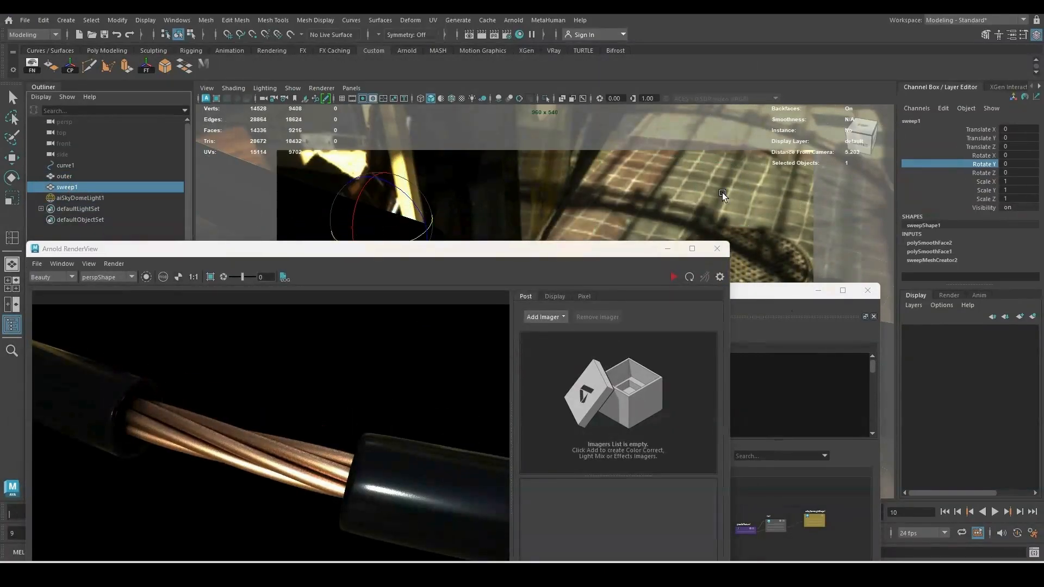
{"action": "key", "text": "ctrl+a"}
{"action": "left_click", "coordinate": [761, 68]}
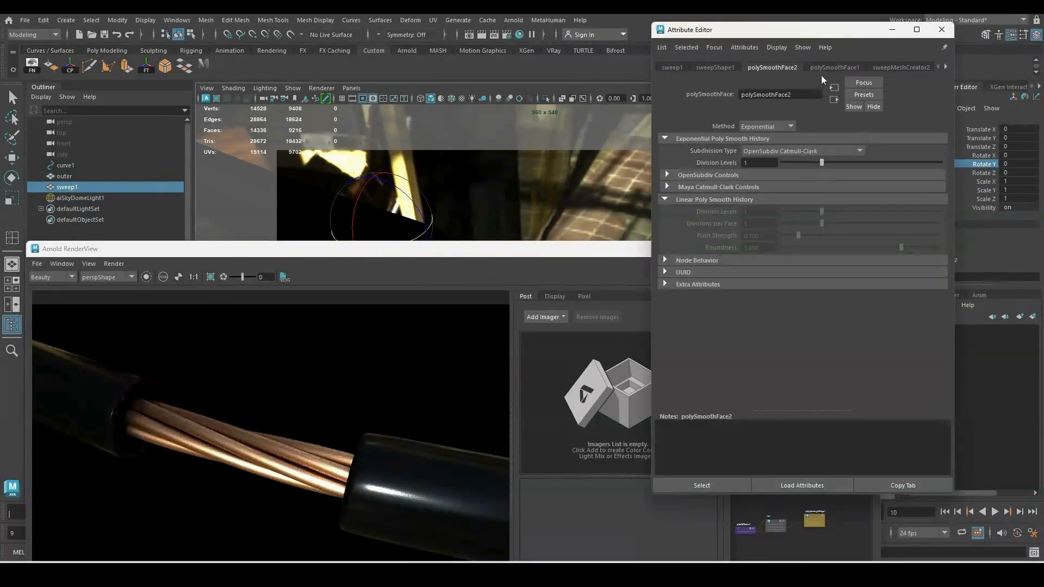
{"action": "left_click", "coordinate": [826, 69]}
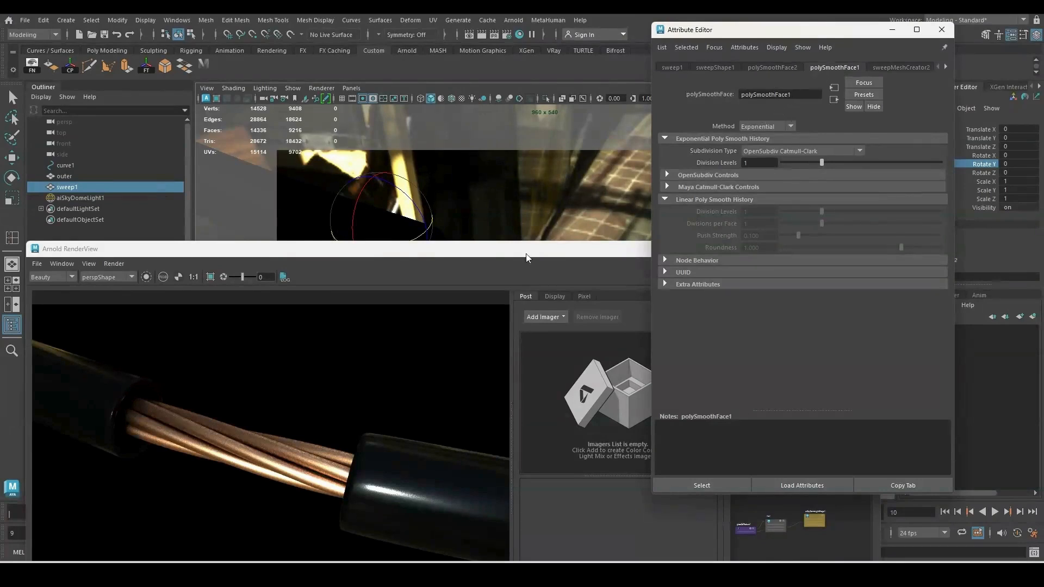
{"action": "left_click_drag", "start_coordinate": [526, 254], "coordinate": [511, 222]}
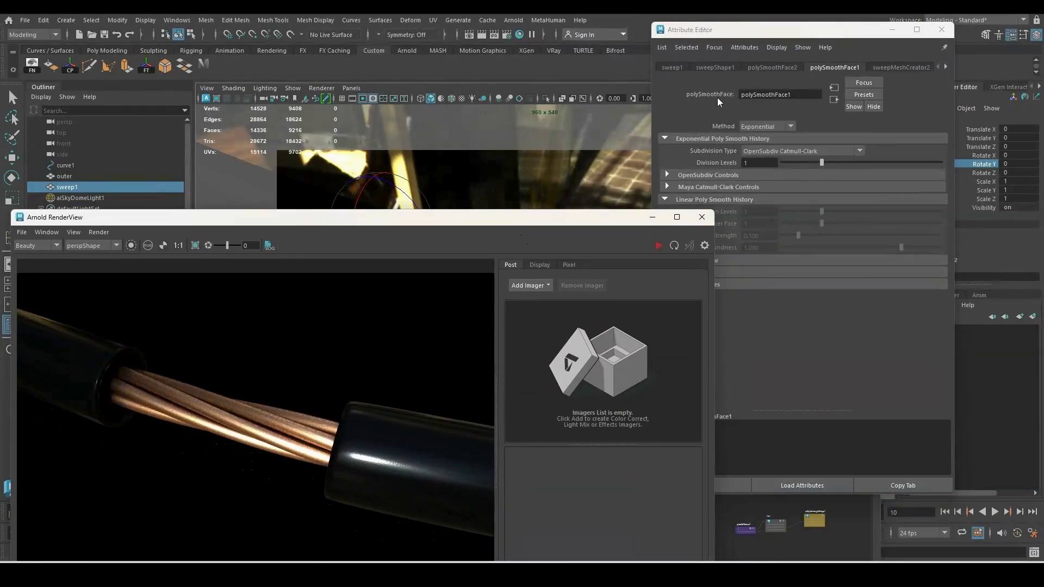
{"action": "left_click", "coordinate": [671, 69]}
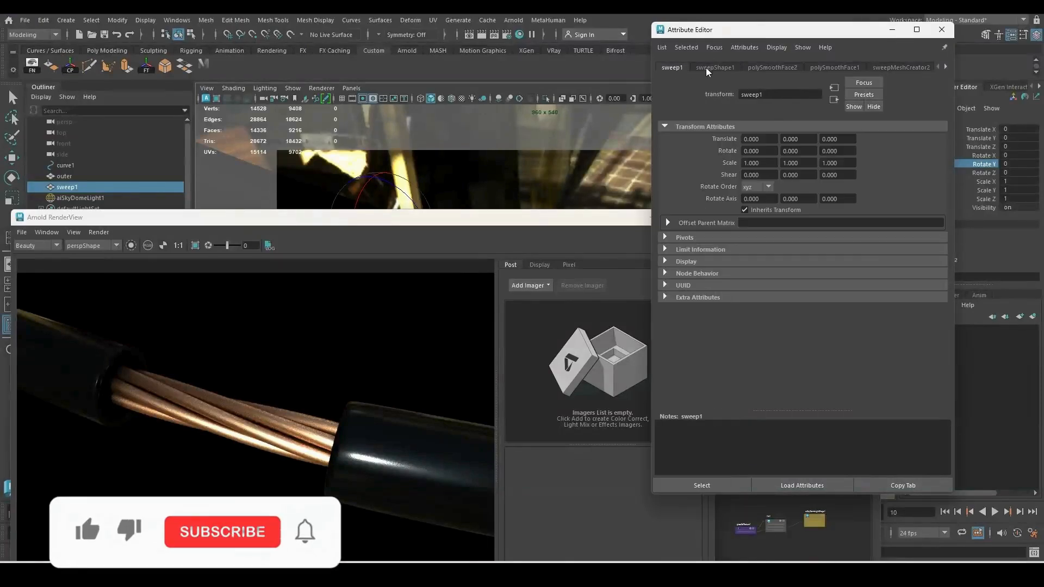